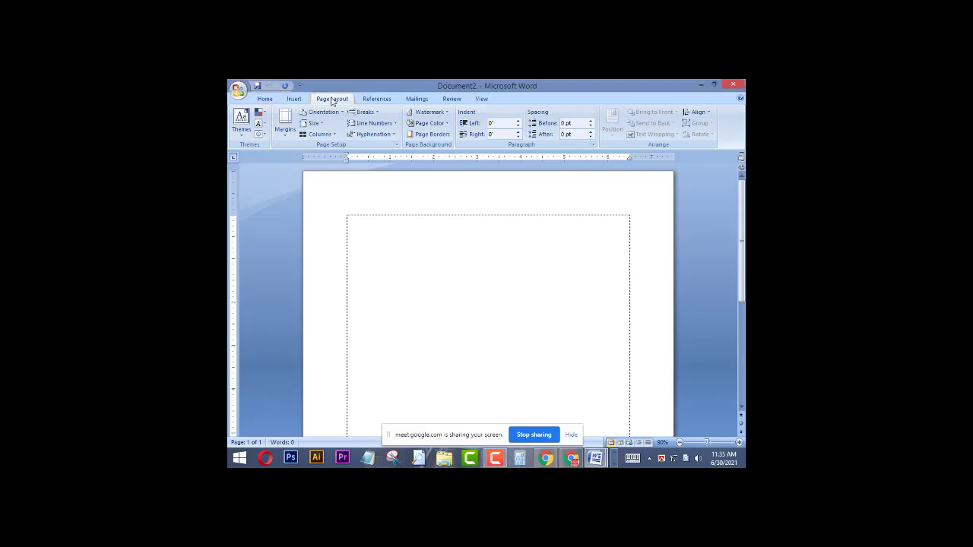
# Set the page to A4 paper, portrait orientation, with Normal margins
pyautogui.click(312, 123)
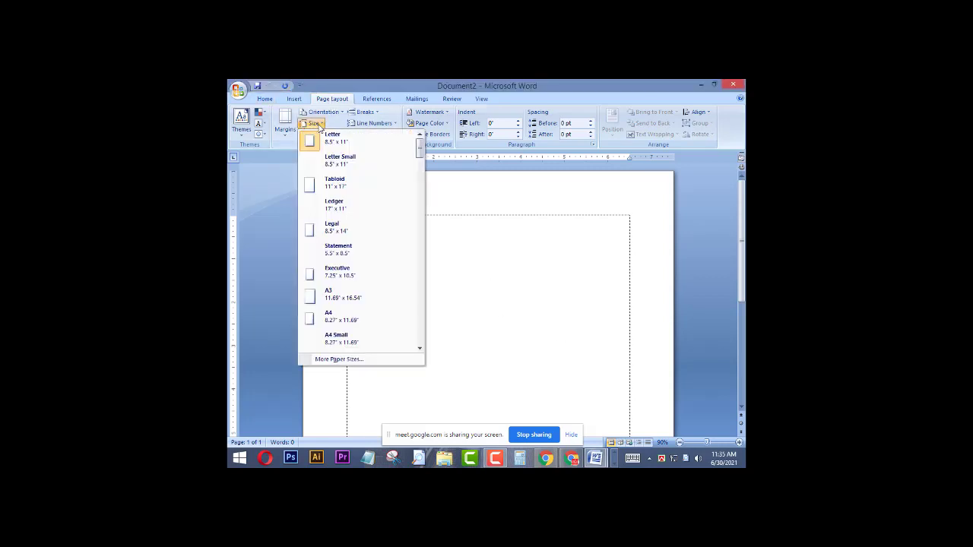
pyautogui.click(344, 320)
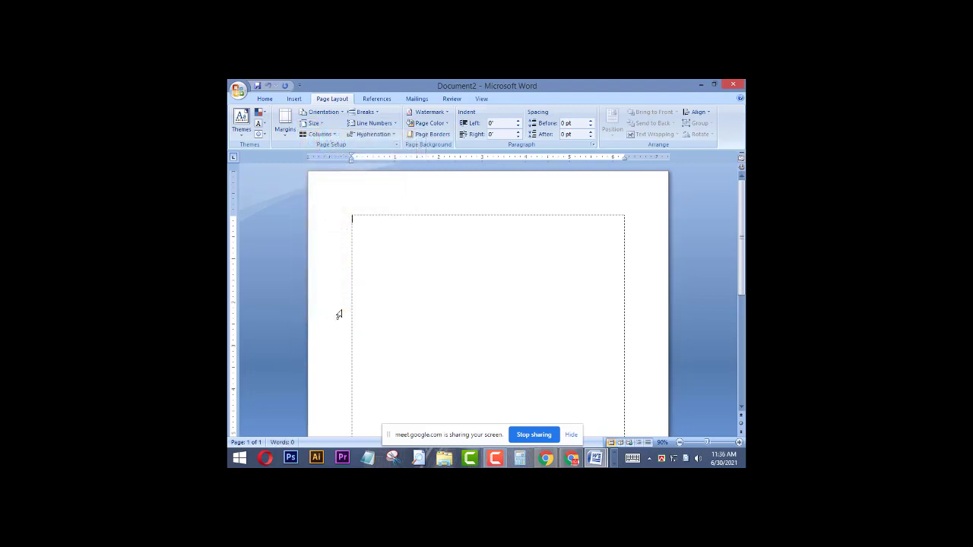
pyautogui.click(319, 111)
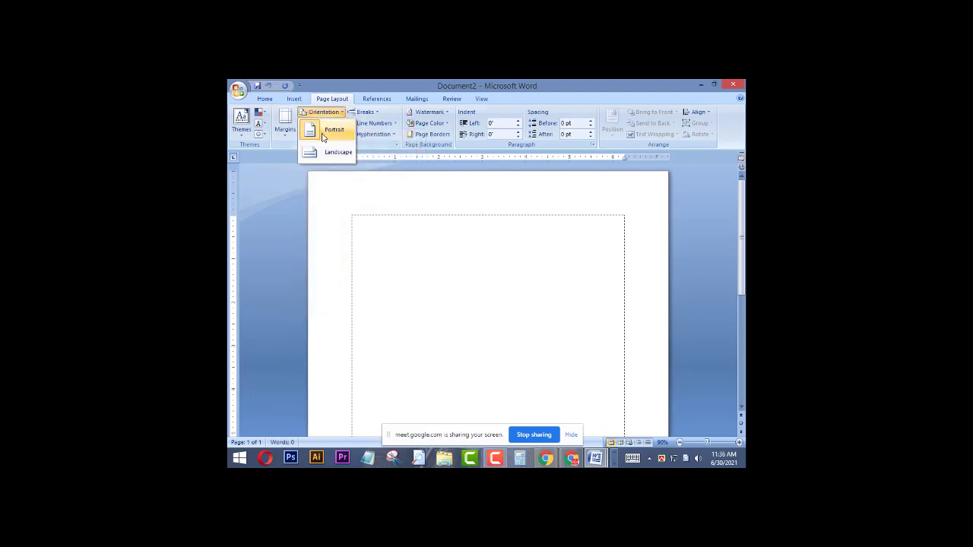
pyautogui.click(322, 137)
pyautogui.click(285, 125)
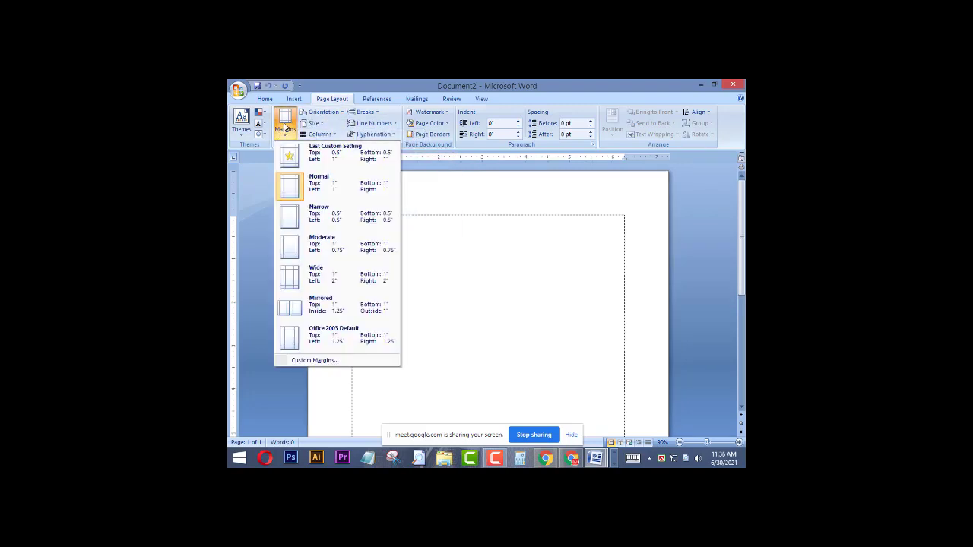
pyautogui.click(342, 192)
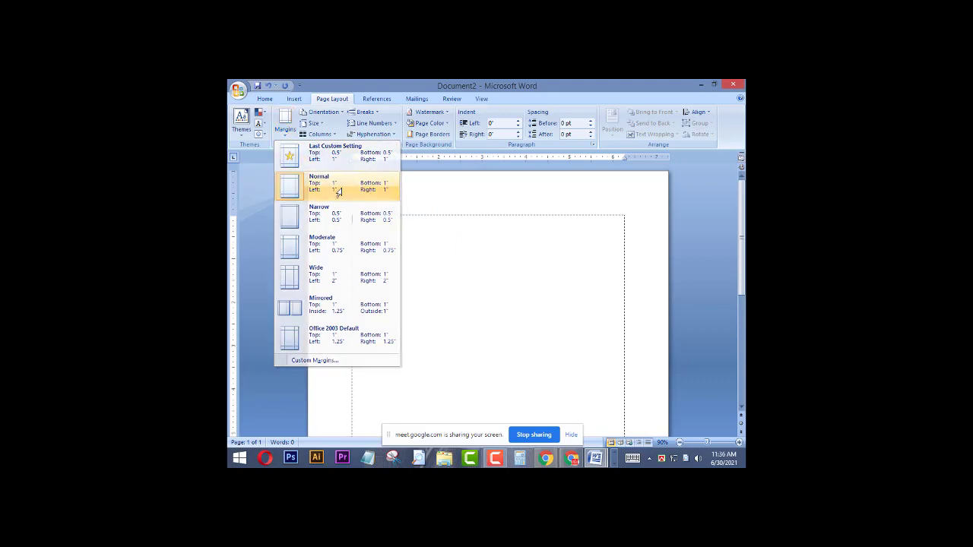
pyautogui.click(264, 100)
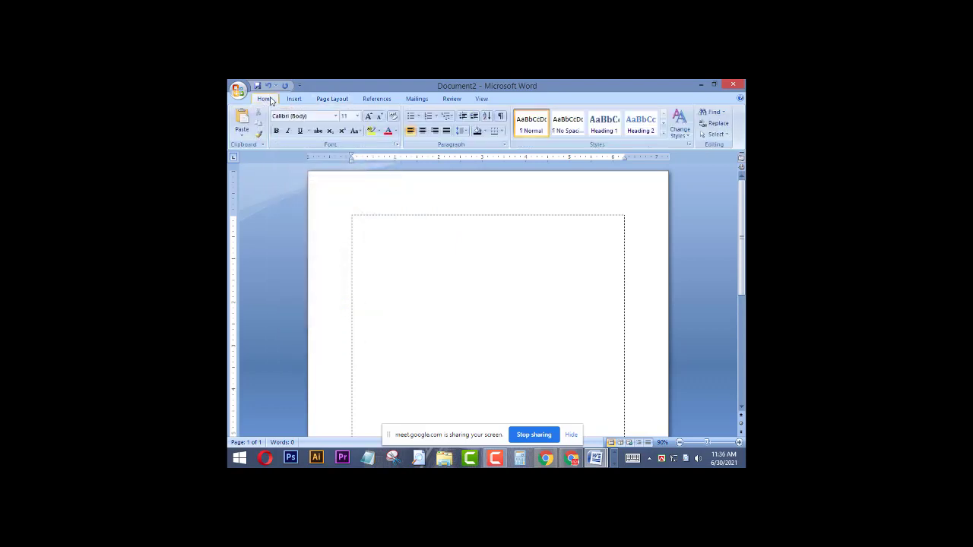
# Set the typing font to Times New Roman at 14 pt
pyautogui.click(336, 116)
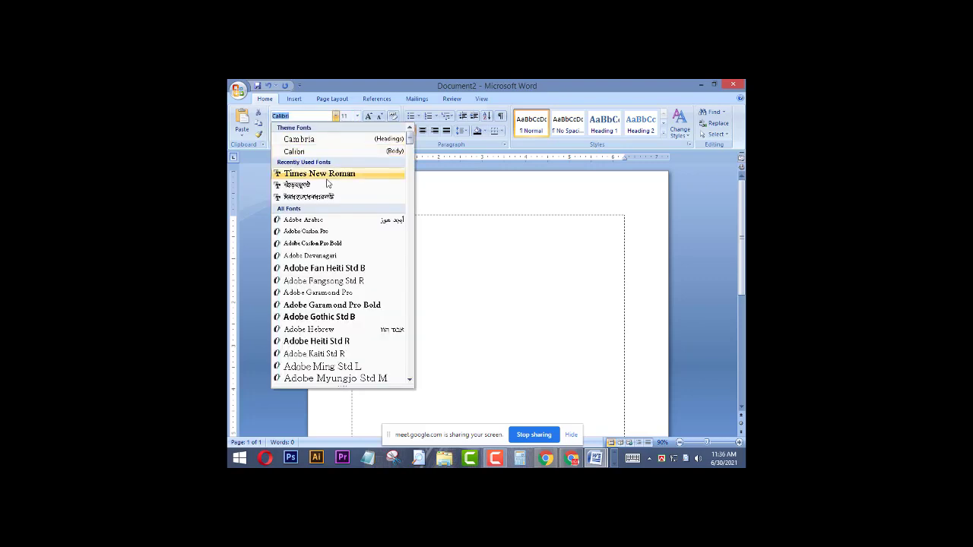
pyautogui.click(325, 174)
pyautogui.click(357, 116)
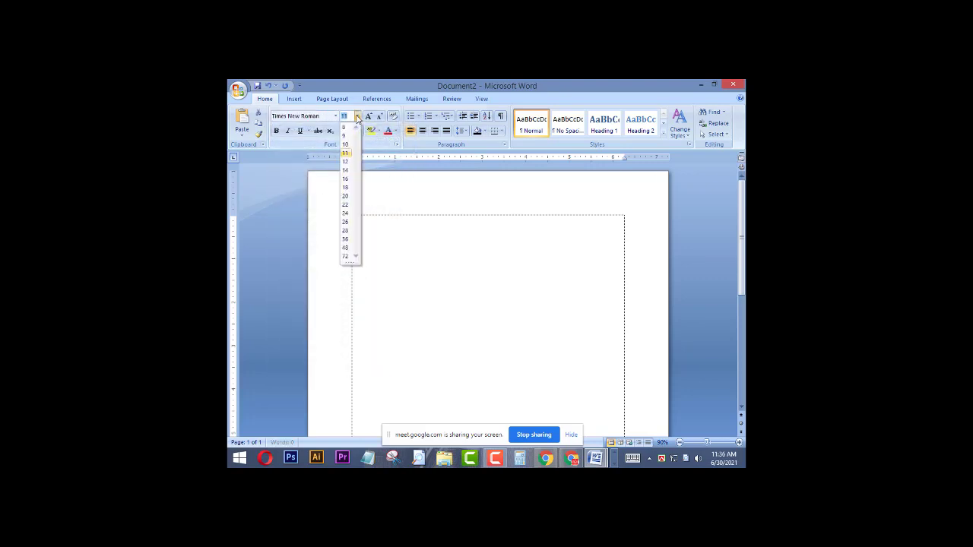
pyautogui.click(346, 173)
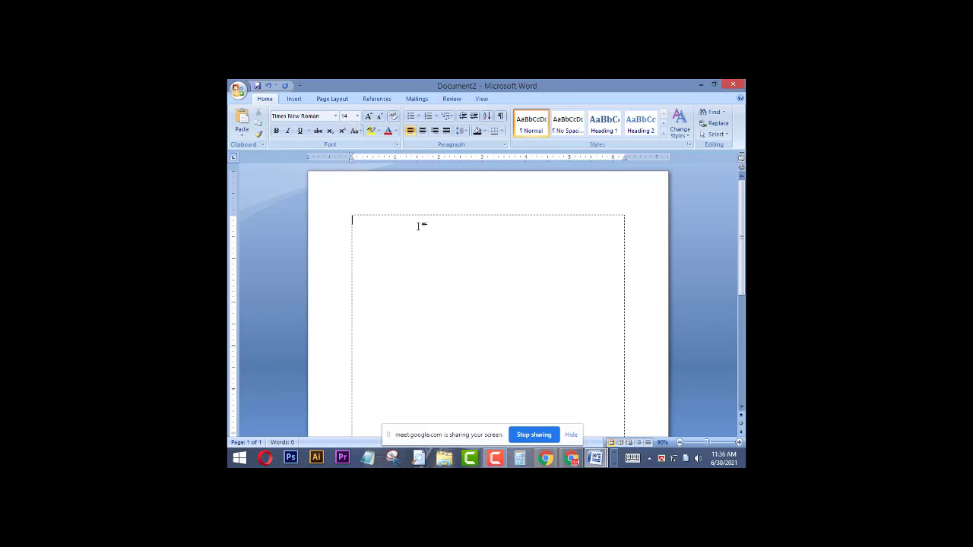
# Type the shop name 'Alif Computer IT Center' and its Muktobangla Shopping Complex, 2nd Floor, Mirpur-1, Dhaka address
pyautogui.write('Alif Computer Tr')
pyautogui.write('a')
pyautogui.press('BackSpace')
pyautogui.press('BackSpace')
pyautogui.press('BackSpace')
pyautogui.write('Cent')
pyautogui.write('er3')
pyautogui.write('39 Muktoban')
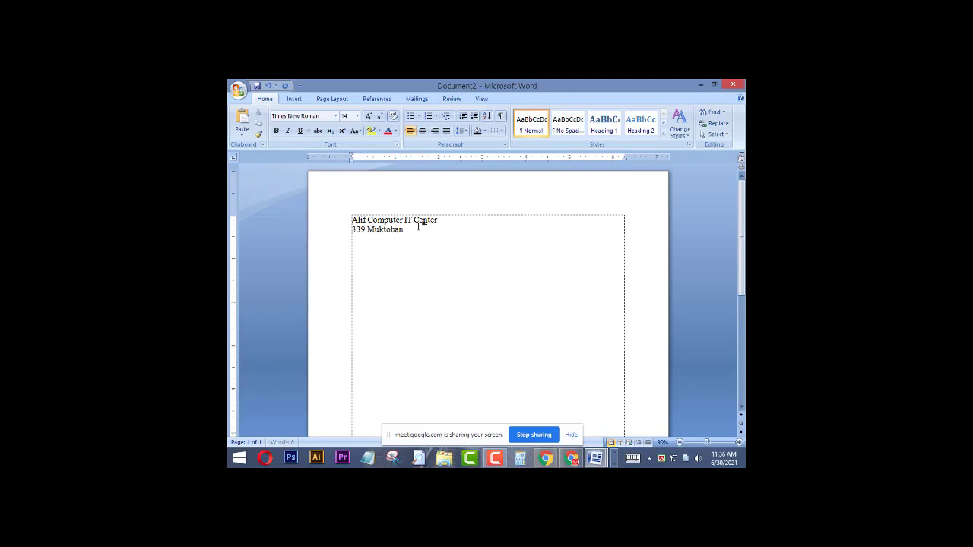
pyautogui.write('gla sh')
pyautogui.write('hoppin')
pyautogui.write('oml')
pyautogui.press('BackSpace')
pyautogui.press('BackSpace')
pyautogui.press('BackSpace')
pyautogui.write('plex')
pyautogui.write(', 2nd Flor,k')
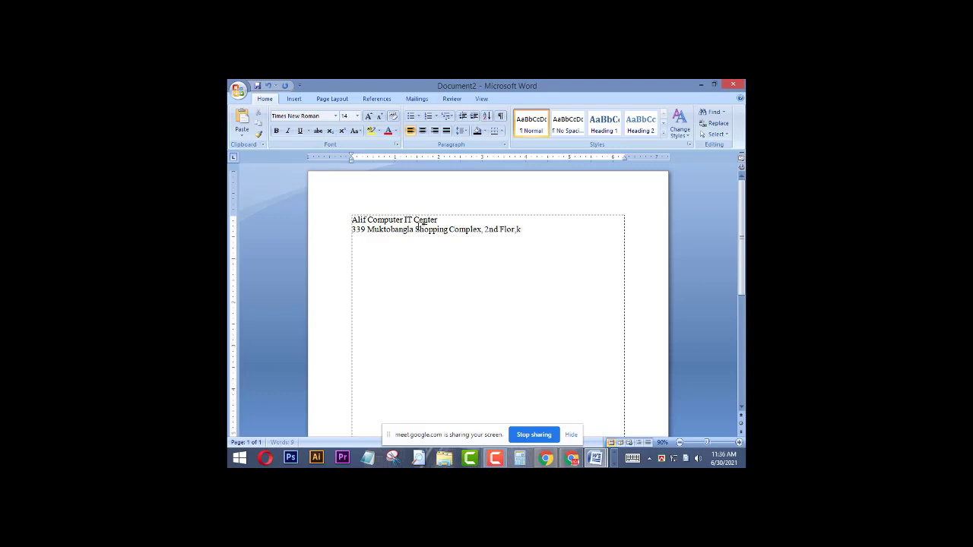
pyautogui.write(',')
pyautogui.press('BackSpace')
pyautogui.press('BackSpace')
pyautogui.write('or, Mirpur')
pyautogui.write(' -1, Dhaka')
pyautogui.press('BackSpace')
pyautogui.press('BackSpace')
pyautogui.press('BackSpace')
pyautogui.press('BackSpace')
pyautogui.press('BackSpace')
pyautogui.press('BackSpace')
pyautogui.press('BackSpace')
pyautogui.write('-1')
pyautogui.write(', Dhak')
# Add the shop's Cell numbers line, a 'Bill' line, and a dotted Name/Date fill-in line
pyautogui.press('Return')
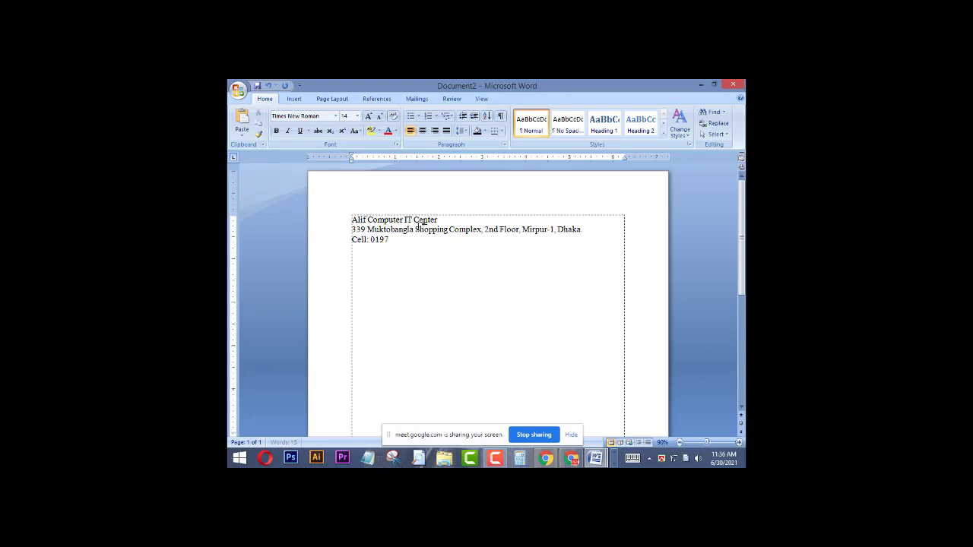
pyautogui.write('29')
pyautogui.press('BackSpace')
pyautogui.write('4')
pyautogui.write('08313')
pyautogui.write('95  ')
pyautogui.write('B')
pyautogui.write('il')
pyautogui.press('Return')
pyautogui.press('Return')
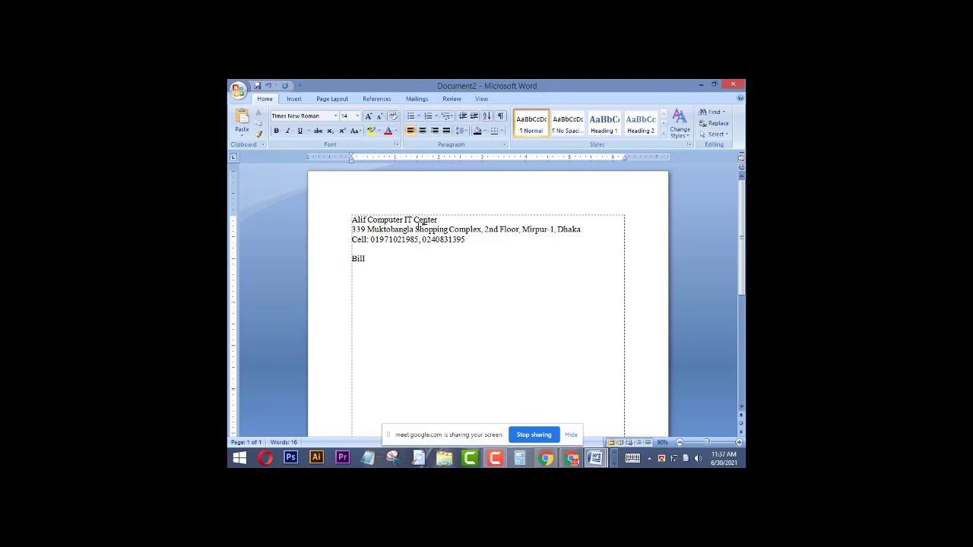
pyautogui.write('Name: ')
pyautogui.write('.........')
pyautogui.write('.... D')
pyautogui.write(': ..........')
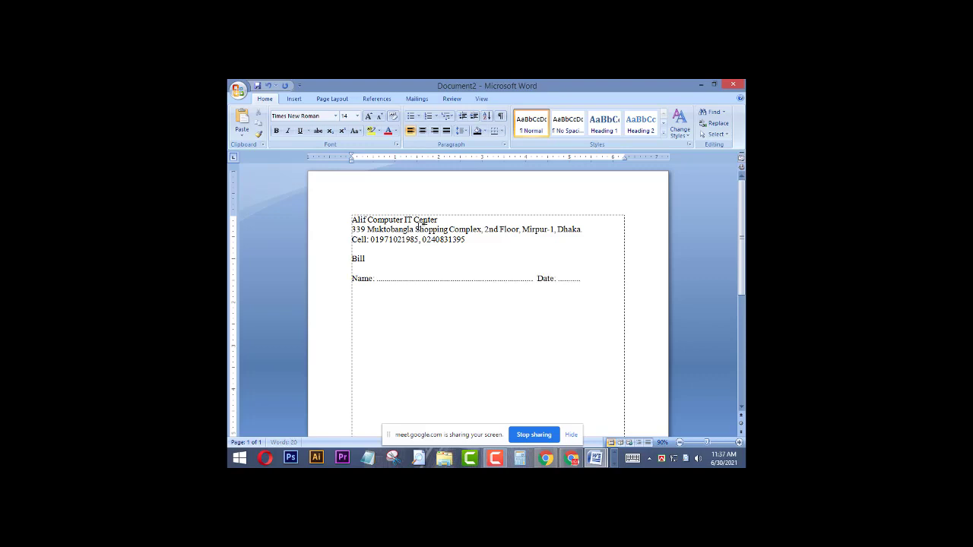
pyautogui.write('.')
# Add an 'Adress:' dotted fill-in line continuing onto a second dotted line
pyautogui.press('BackSpace')
pyautogui.press('BackSpace')
pyautogui.press('Return')
pyautogui.write('Adr')
pyautogui.write('ess: .')
pyautogui.write('..............')
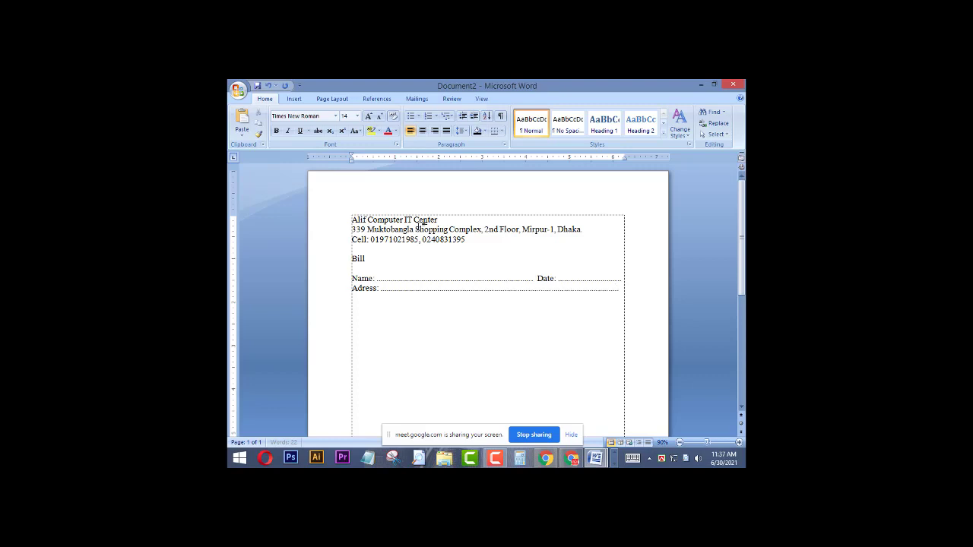
pyautogui.write('..')
pyautogui.press('Return')
pyautogui.write('......')
pyautogui.write('..........................')
pyautogui.click(294, 99)
# Insert a table with 5 columns and 5 rows
pyautogui.click(293, 123)
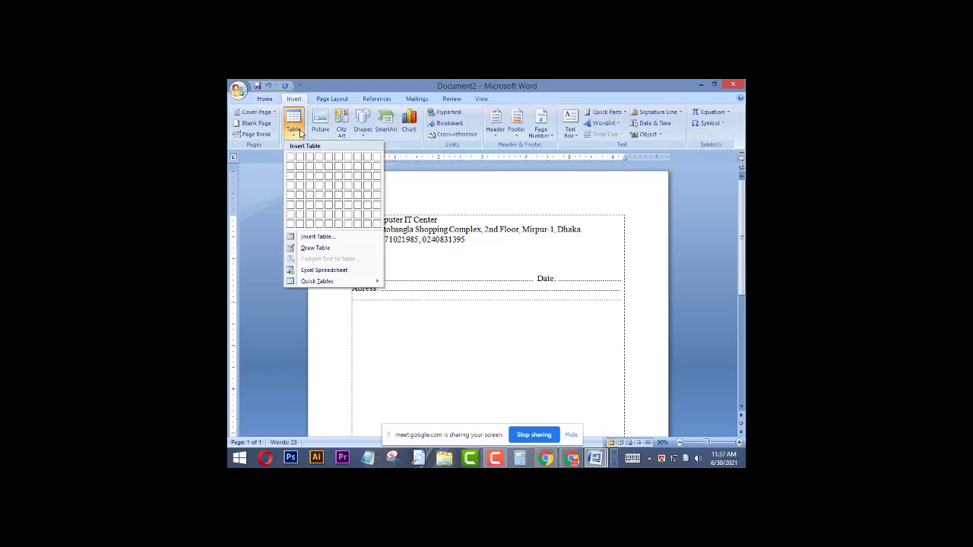
pyautogui.click(311, 237)
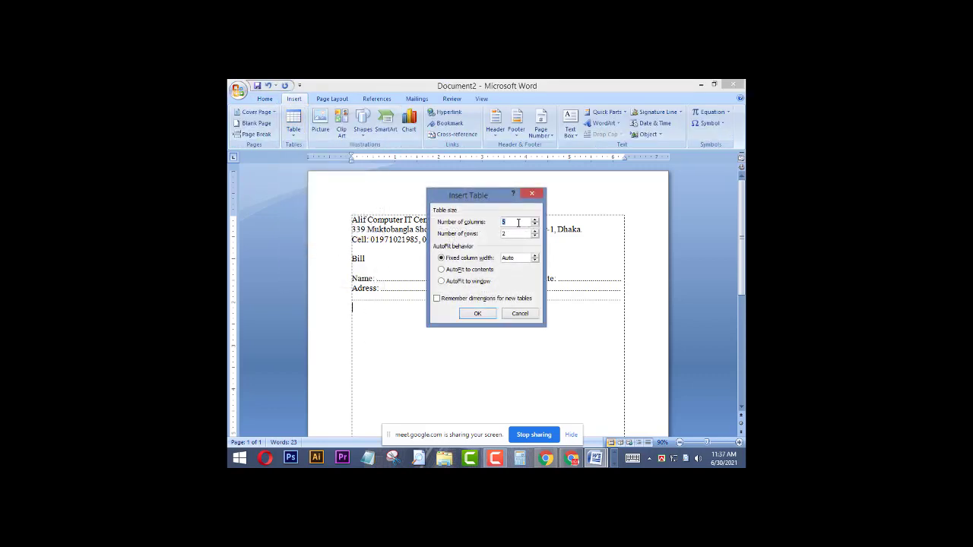
pyautogui.press('Tab')
pyautogui.write('5')
pyautogui.click(479, 314)
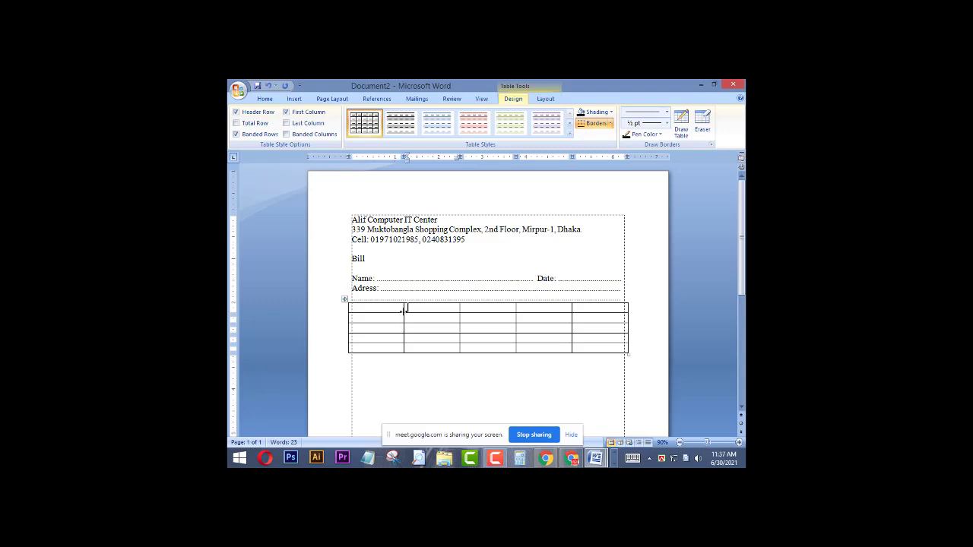
# Type the header cells Sl, Description and Rate in the table's first row
pyautogui.click(402, 309)
pyautogui.write('Sl')
pyautogui.press('Tab')
pyautogui.write('Dex')
pyautogui.press('BackSpace')
pyautogui.write('scription')
pyautogui.press('Tab')
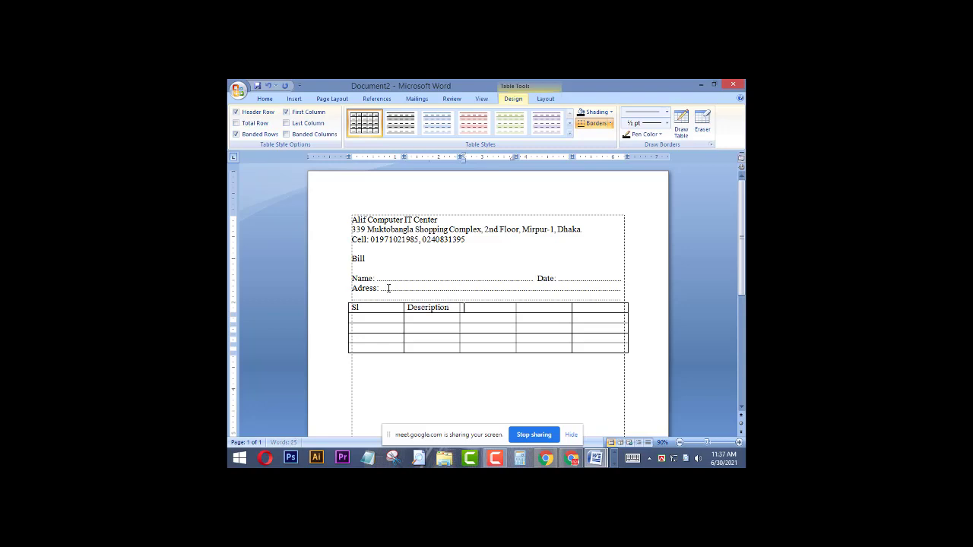
pyautogui.write('Qty')
pyautogui.press('Tab')
pyautogui.write('Rate')
pyautogui.press('Tab')
# Add the Taka header, then narrow Sl, widen Description and shift the Qty/Rate border
pyautogui.write('Taka')
pyautogui.click(380, 358)
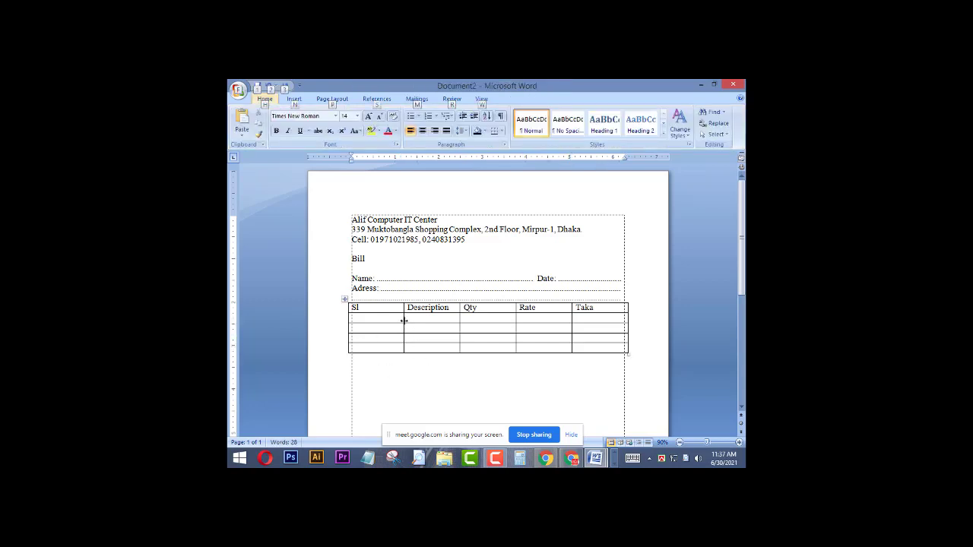
pyautogui.moveTo(404, 320); pyautogui.dragTo(368, 325)
pyautogui.moveTo(516, 320); pyautogui.dragTo(537, 320)
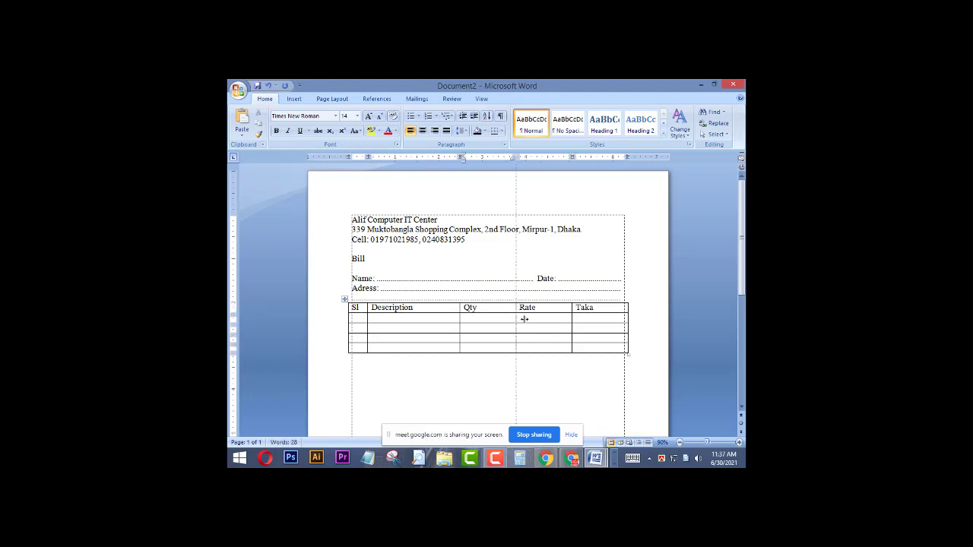
pyautogui.moveTo(459, 319); pyautogui.dragTo(509, 319)
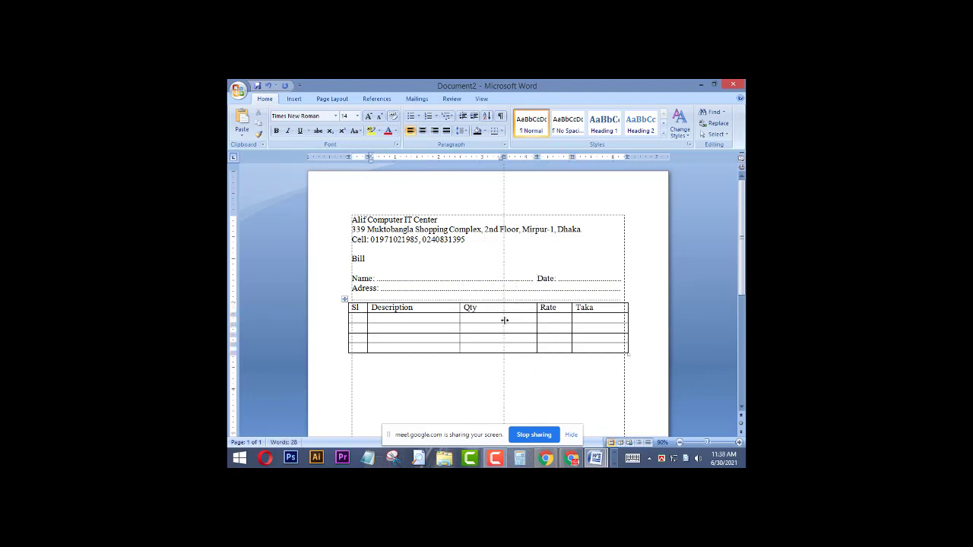
# Insert a blank line above the table
pyautogui.click(358, 308)
pyautogui.click(619, 301)
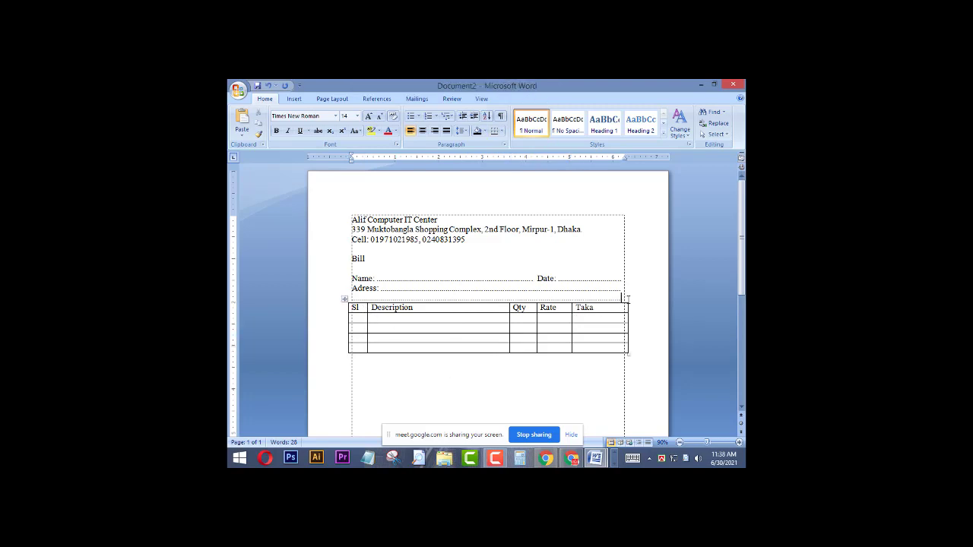
pyautogui.press('Return')
pyautogui.click(410, 365)
# Type 'In Word:' followed by a dotted blank below the table
pyautogui.scroll(-1, 428, 365)
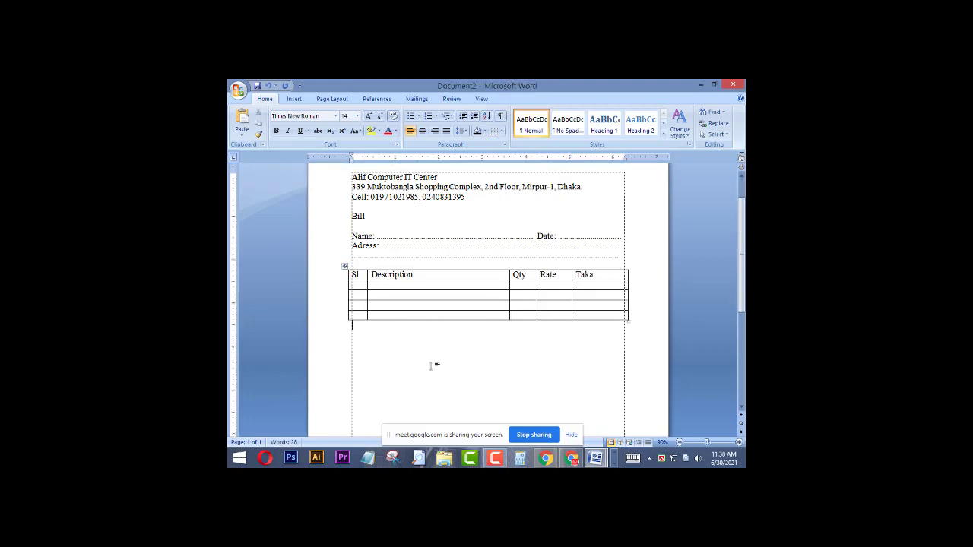
pyautogui.write('Inwo')
pyautogui.press('BackSpace')
pyautogui.press('BackSpace')
pyautogui.write('Word:')
pyautogui.write(' ............')
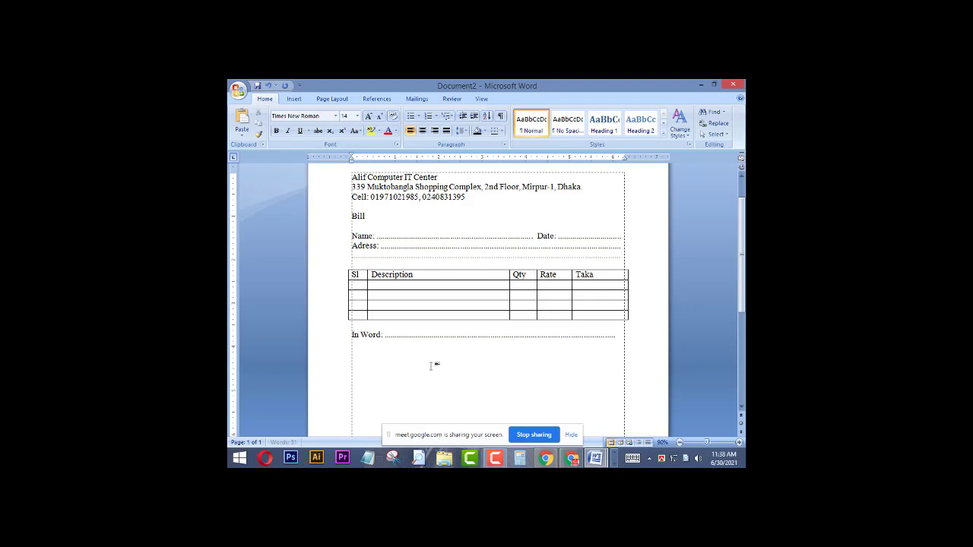
pyautogui.press('Return')
pyautogui.click(294, 99)
# Insert a two-column table for the signatures
pyautogui.click(293, 123)
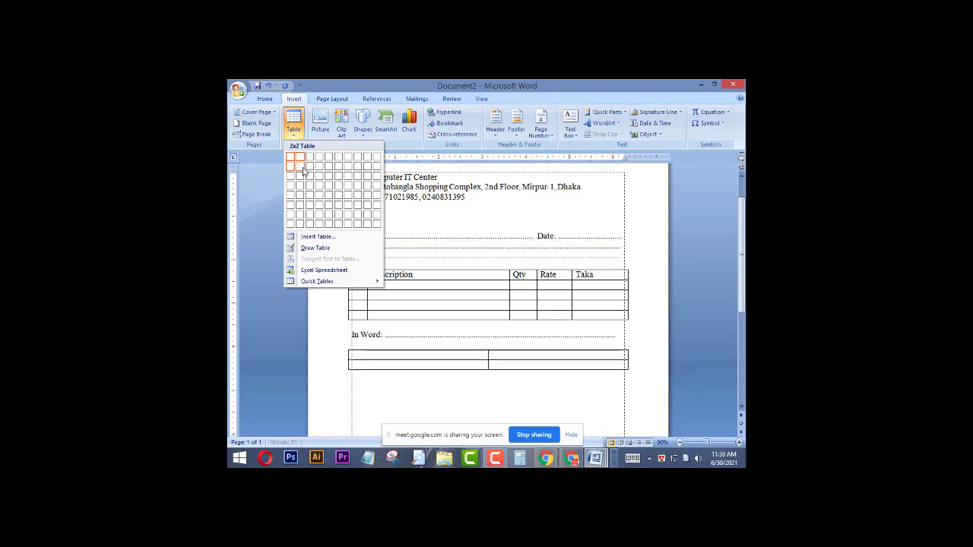
pyautogui.click(317, 236)
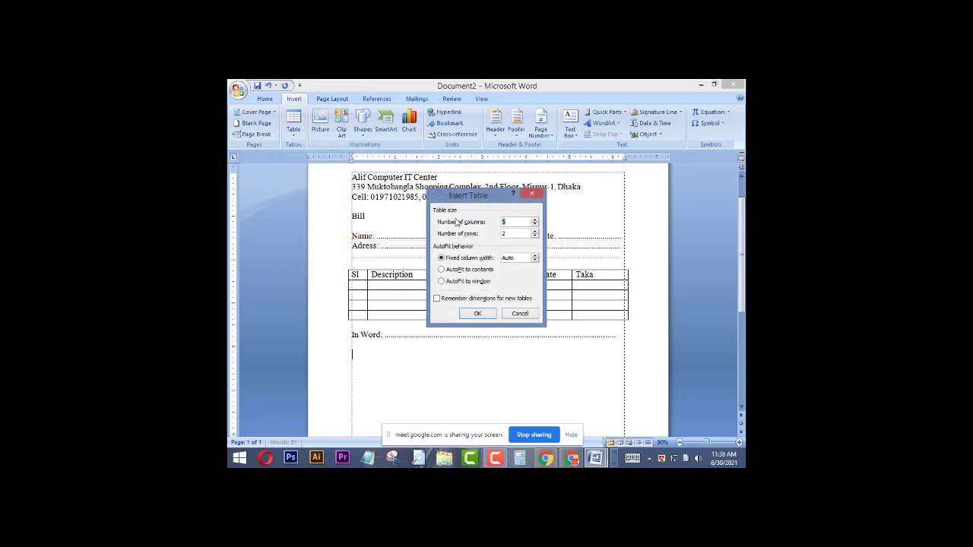
pyautogui.write('2')
pyautogui.click(477, 313)
# Put dotted lines above 'Clients Signature' and 'Authorised Signature' in the two columns
pyautogui.write('......................')
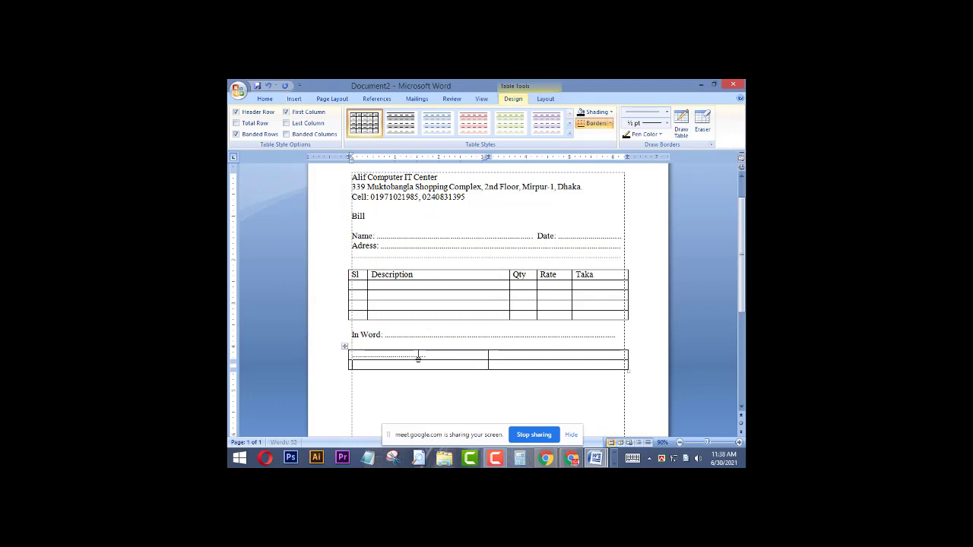
pyautogui.press('Down')
pyautogui.write('ents Sign')
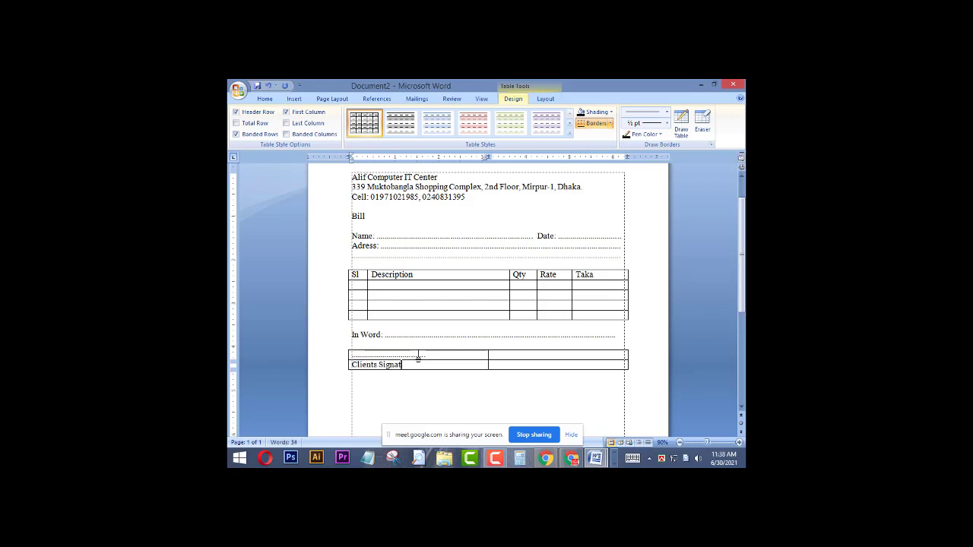
pyautogui.write('ature')
pyautogui.hotkey('shift', 'Tab')
pyautogui.write('Au')
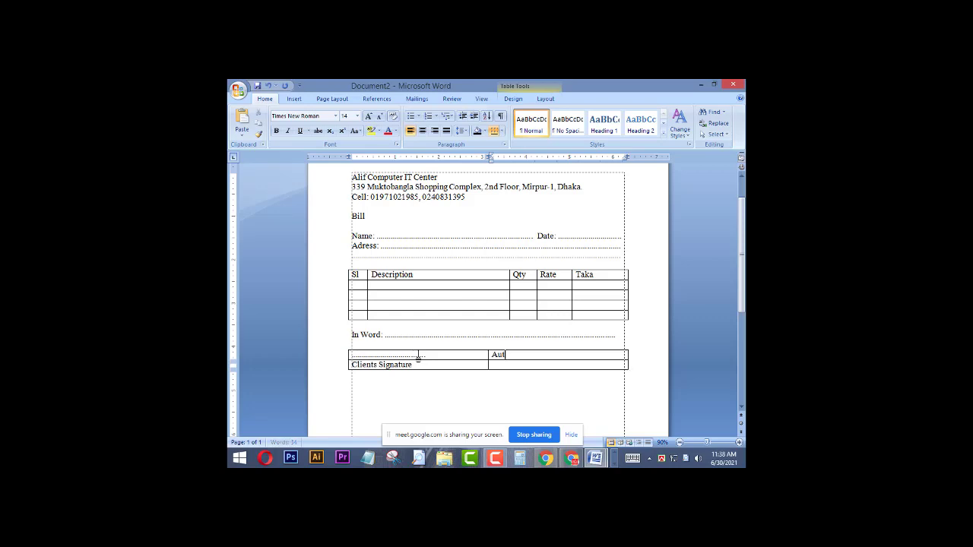
pyautogui.press('BackSpace')
pyautogui.press('BackSpace')
pyautogui.write('...........')
pyautogui.press('Down')
pyautogui.write('Au')
pyautogui.write('thorised')
pyautogui.write(' Signature')
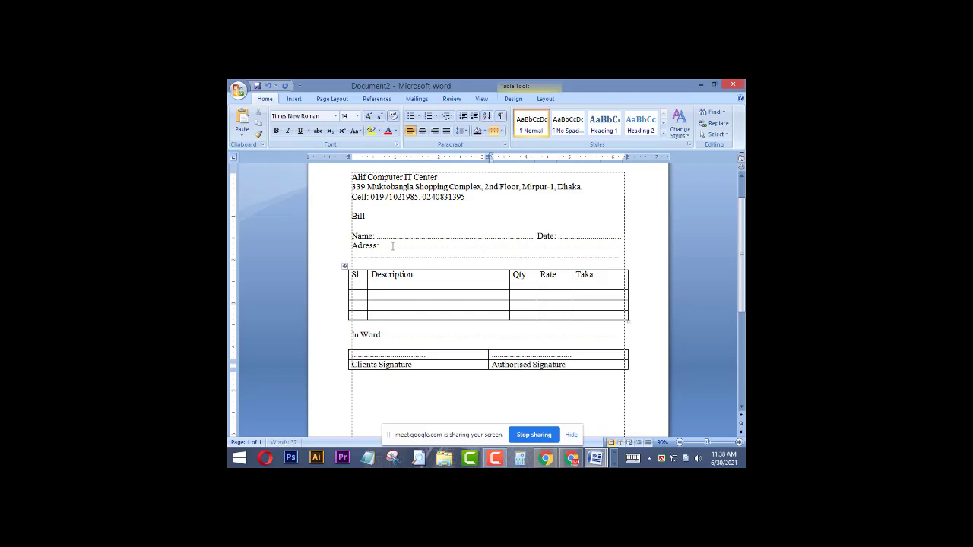
pyautogui.moveTo(470, 357); pyautogui.dragTo(521, 386)
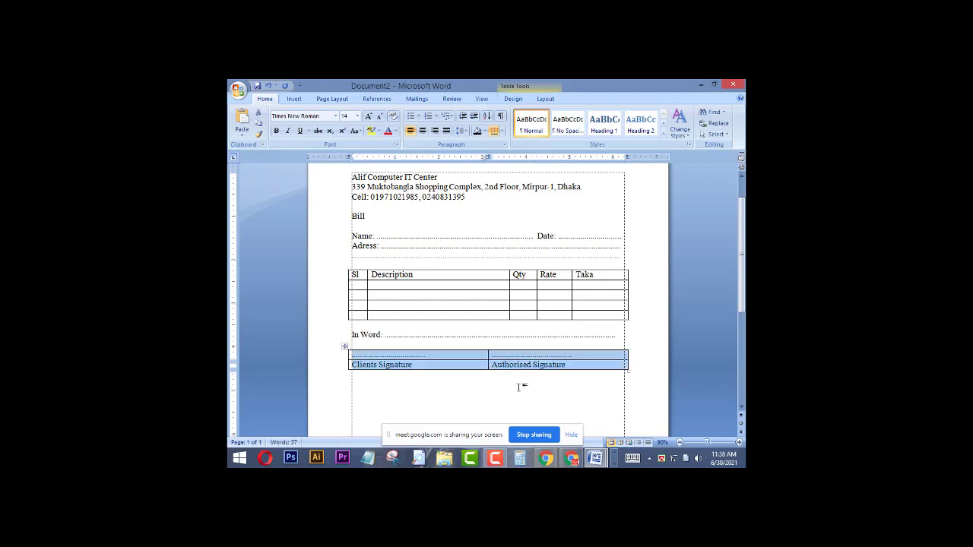
pyautogui.click(521, 386)
pyautogui.scroll(1, 366, 185)
pyautogui.scroll(-5, 434, 261)
pyautogui.scroll(3, 451, 282)
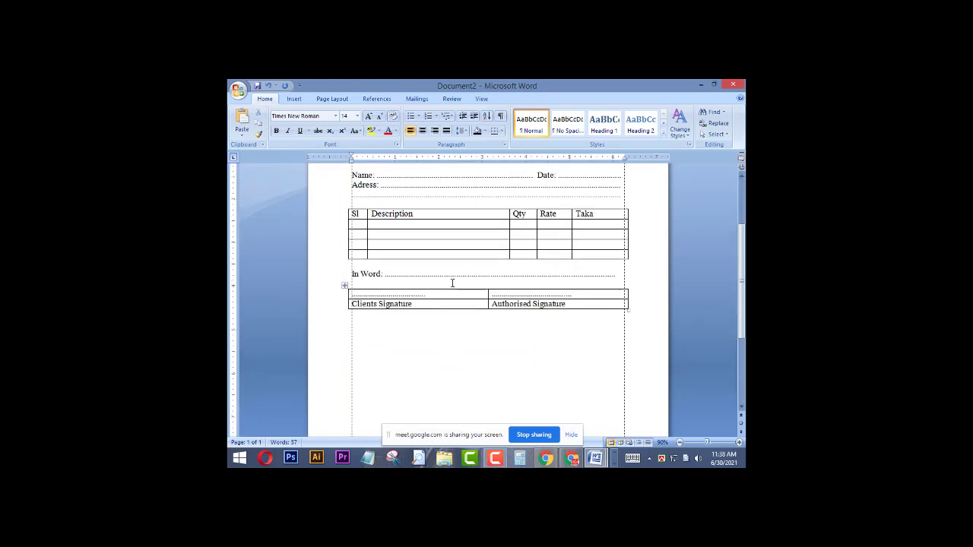
pyautogui.scroll(2, 451, 282)
# Save As to the Desktop, naming the file 'Alif bill 2 === 30-06-2021'
pyautogui.click(390, 240)
pyautogui.click(238, 88)
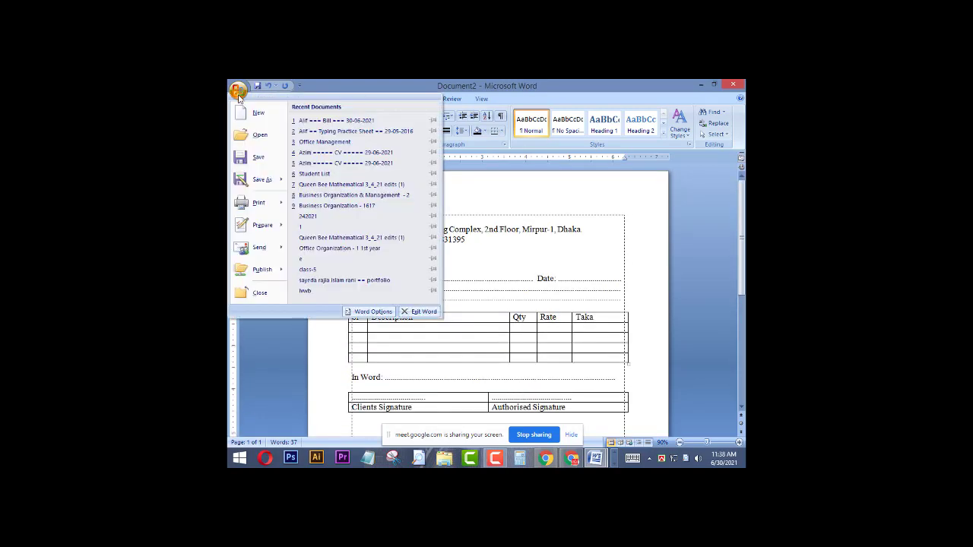
pyautogui.click(257, 181)
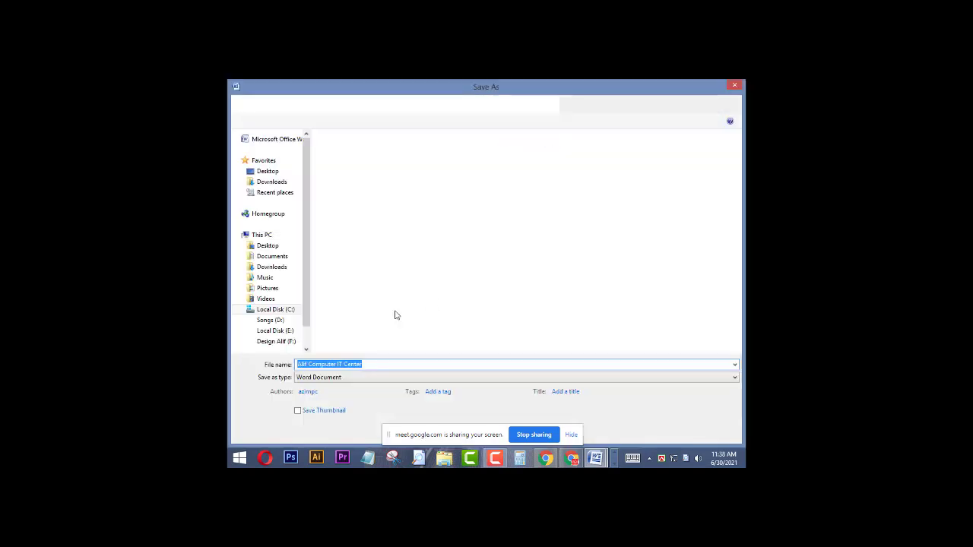
pyautogui.moveTo(361, 364); pyautogui.dragTo(288, 368)
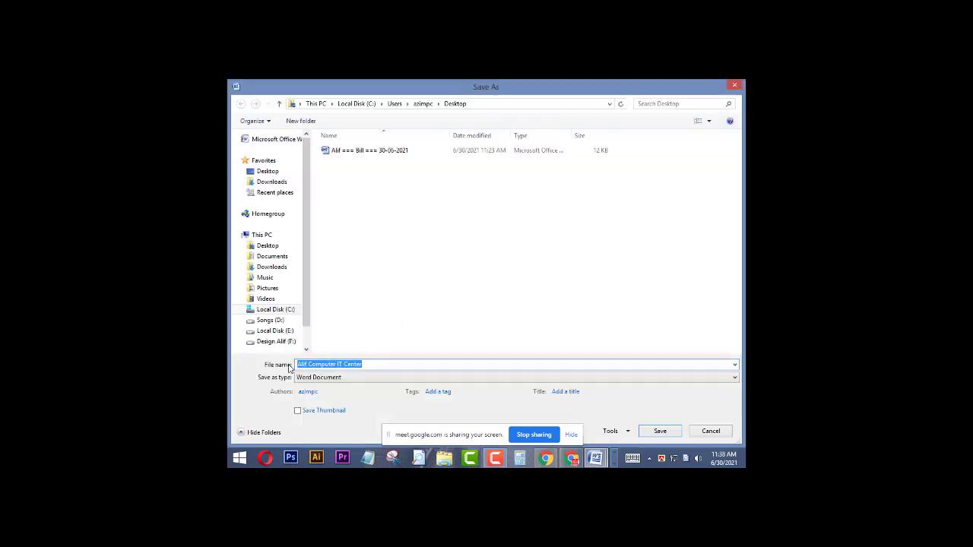
pyautogui.write('Alif')
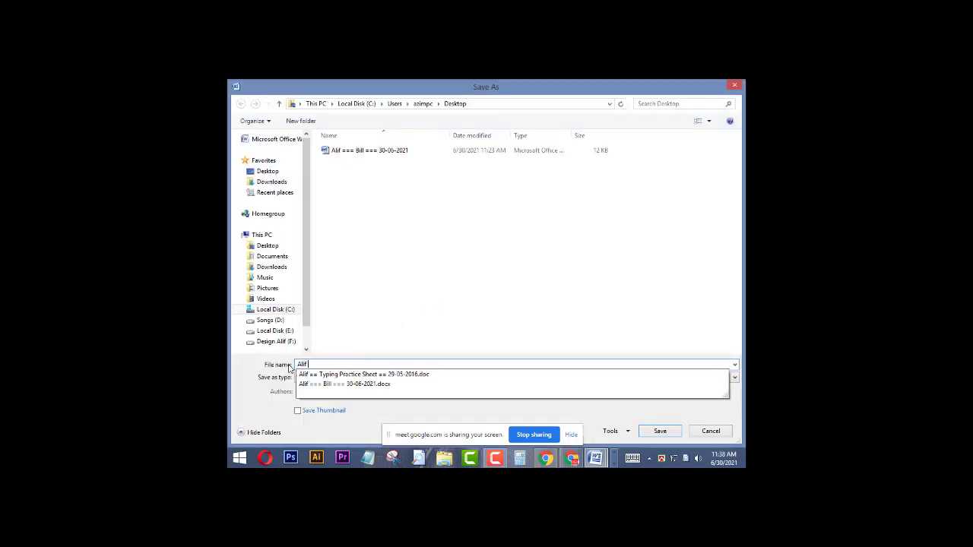
pyautogui.write(' bill 2 ===')
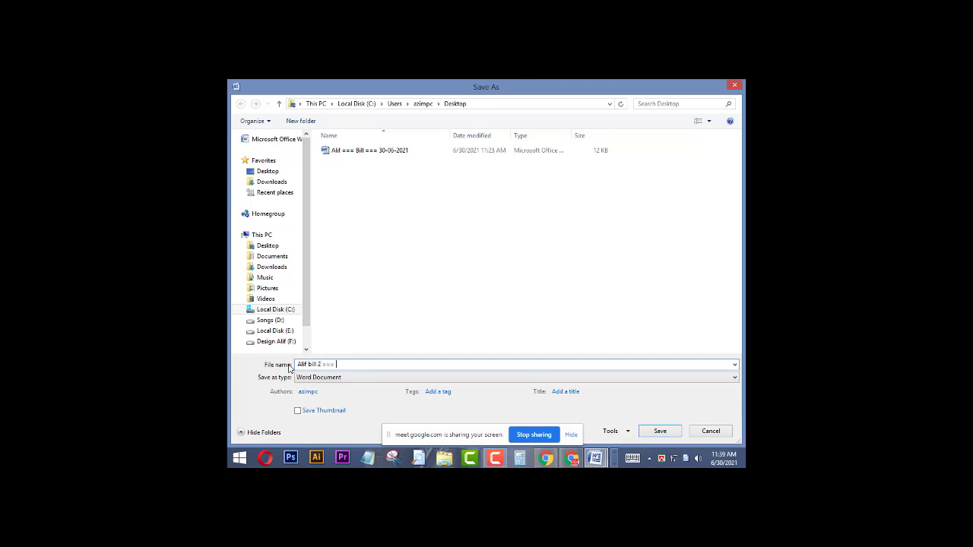
pyautogui.write('30-06-2021')
# Confirm the save and centre the header lines from the company name through Bill
pyautogui.press('Return')
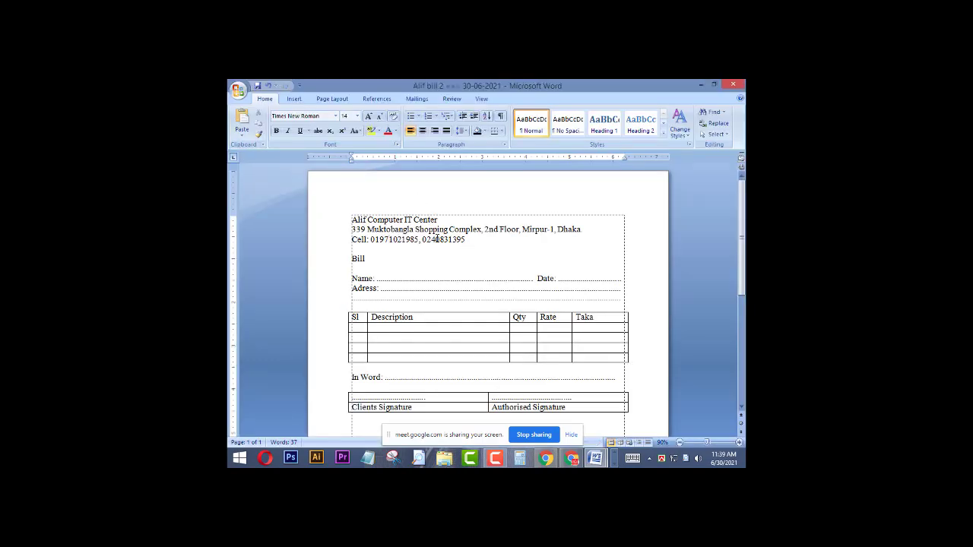
pyautogui.keyDown('ctrl'); pyautogui.scroll(-1, 432, 259); pyautogui.keyUp('ctrl')
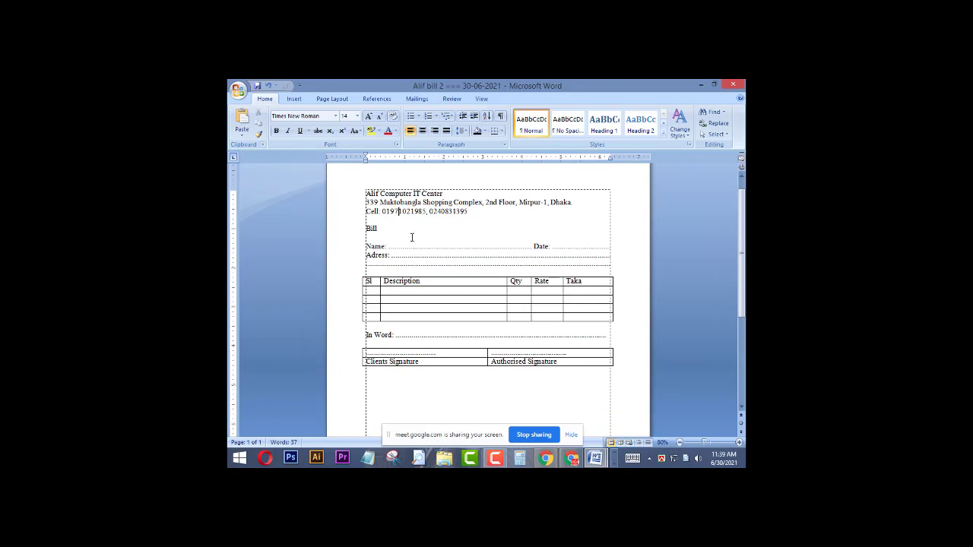
pyautogui.moveTo(366, 193); pyautogui.dragTo(383, 226)
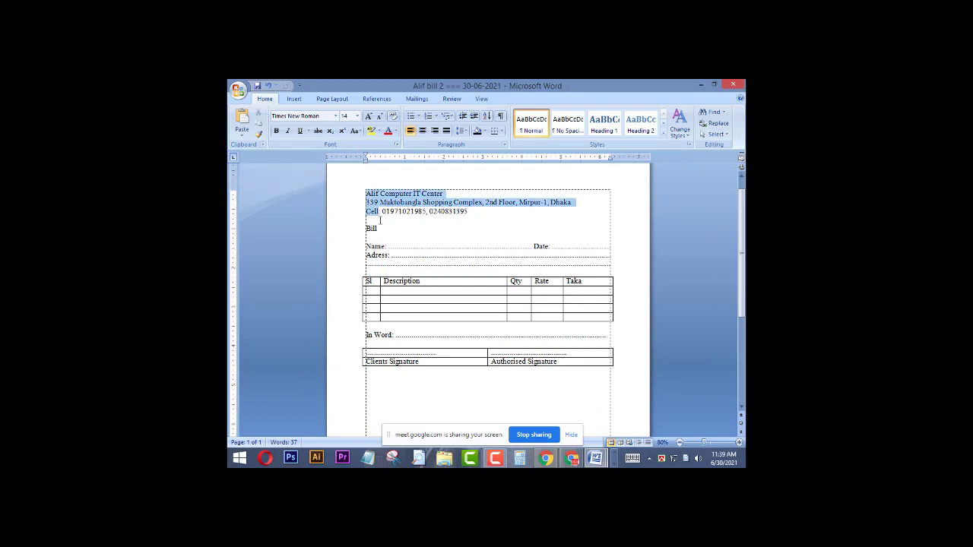
pyautogui.click(424, 131)
pyautogui.click(471, 207)
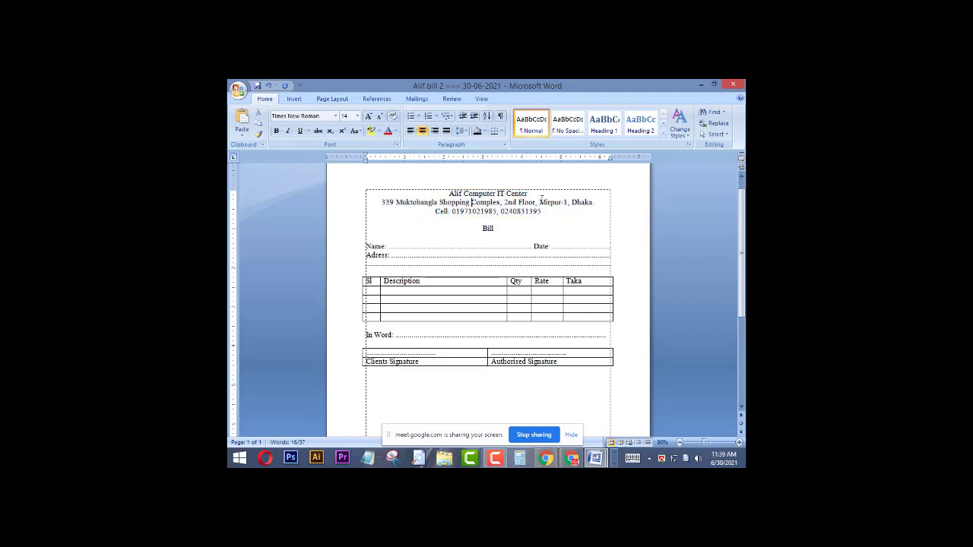
# Make the company name 36 pt bold
pyautogui.moveTo(480, 194); pyautogui.dragTo(531, 192)
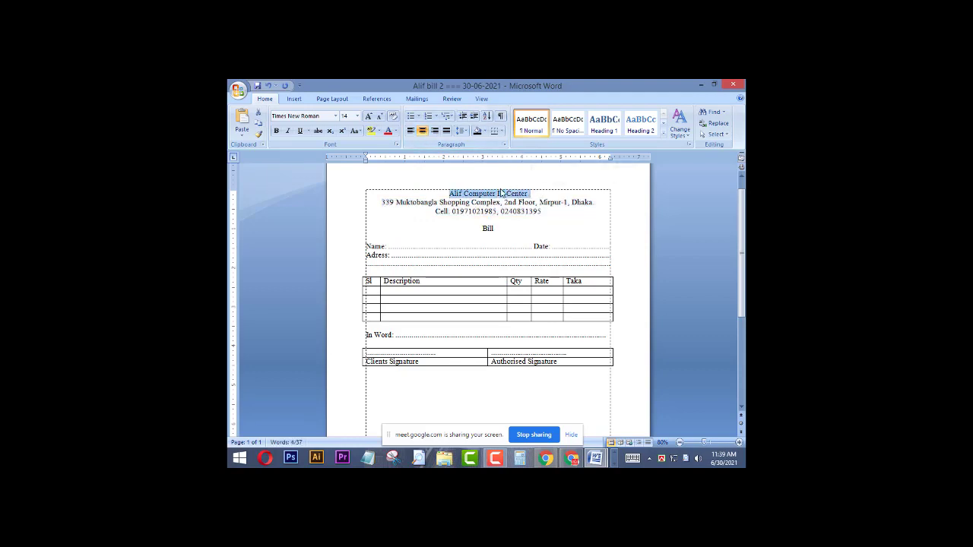
pyautogui.click(369, 120)
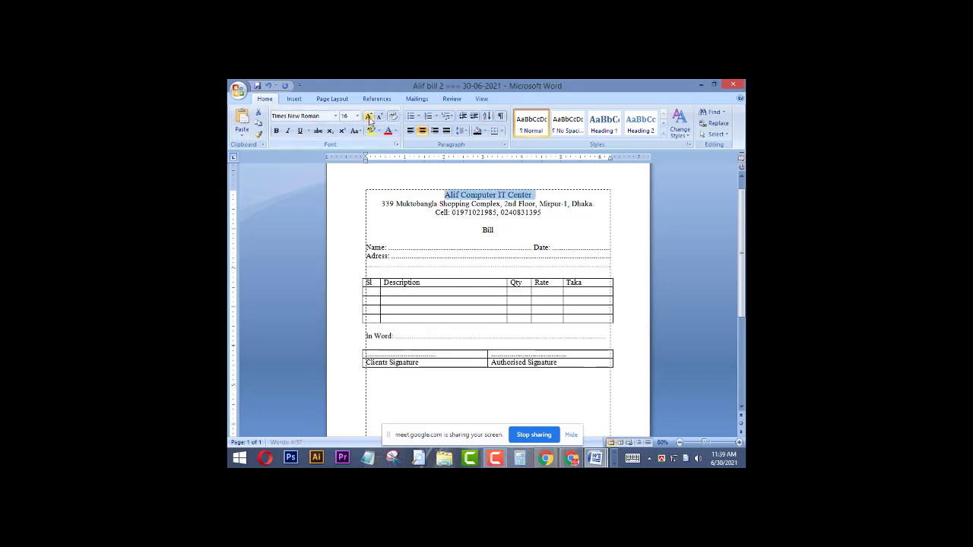
pyautogui.click(369, 120)
pyautogui.click(370, 120)
pyautogui.click(370, 120)
pyautogui.click(369, 121)
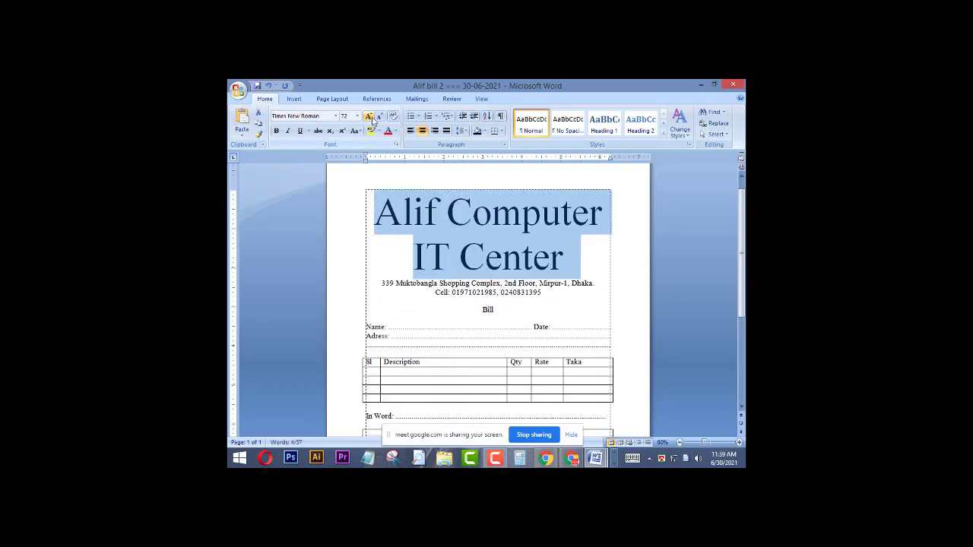
pyautogui.click(380, 118)
pyautogui.click(380, 118)
pyautogui.click(381, 118)
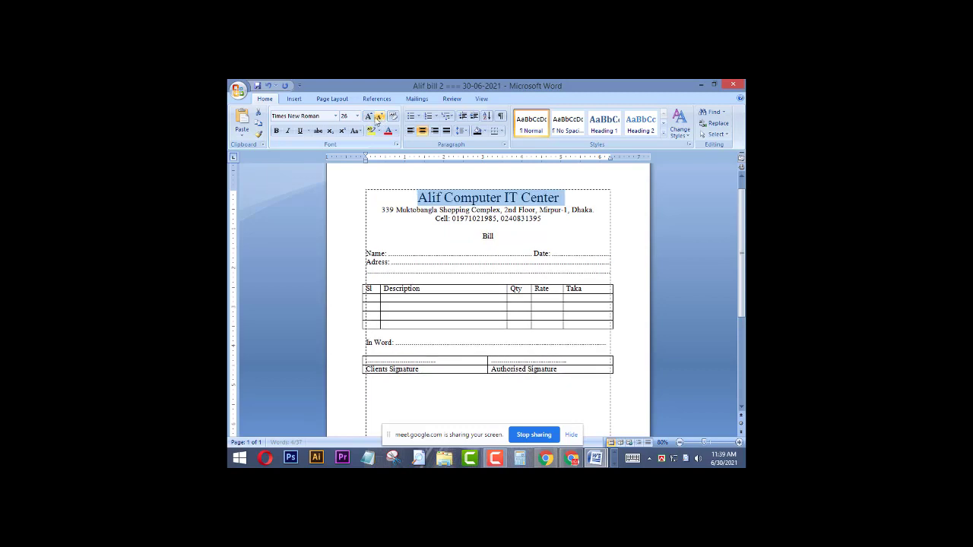
pyautogui.click(368, 118)
pyautogui.click(368, 118)
pyautogui.click(356, 115)
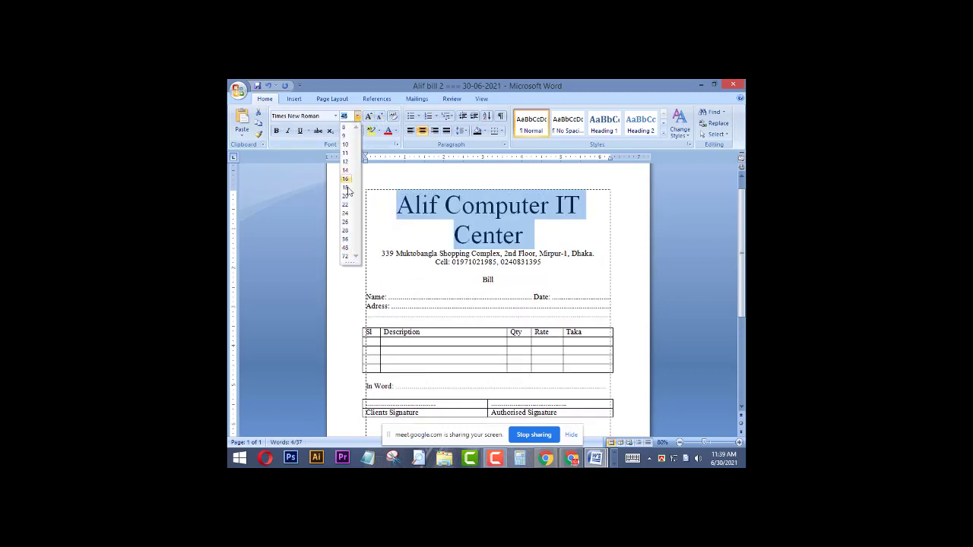
pyautogui.click(345, 239)
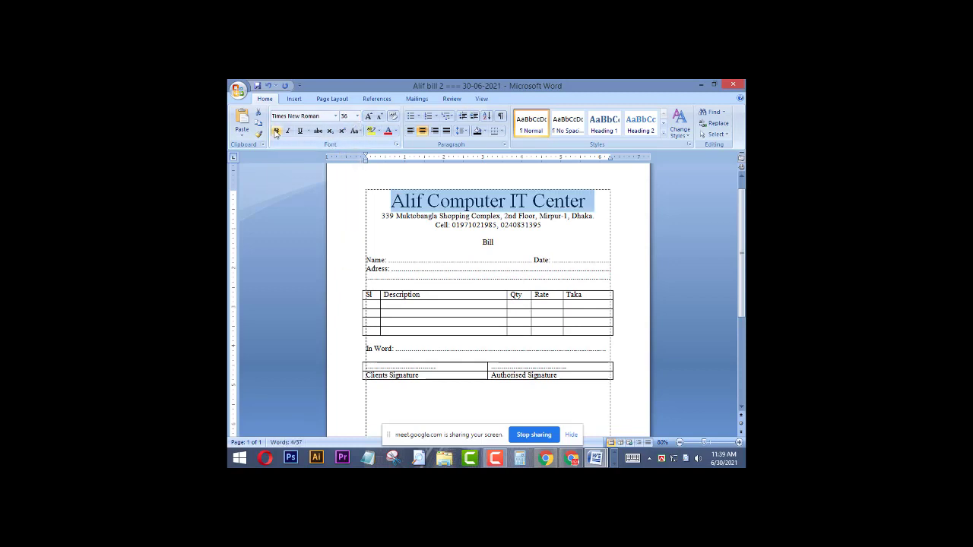
pyautogui.click(276, 131)
# Make 'Bill' 20 pt, bold and underlined
pyautogui.doubleClick(488, 241)
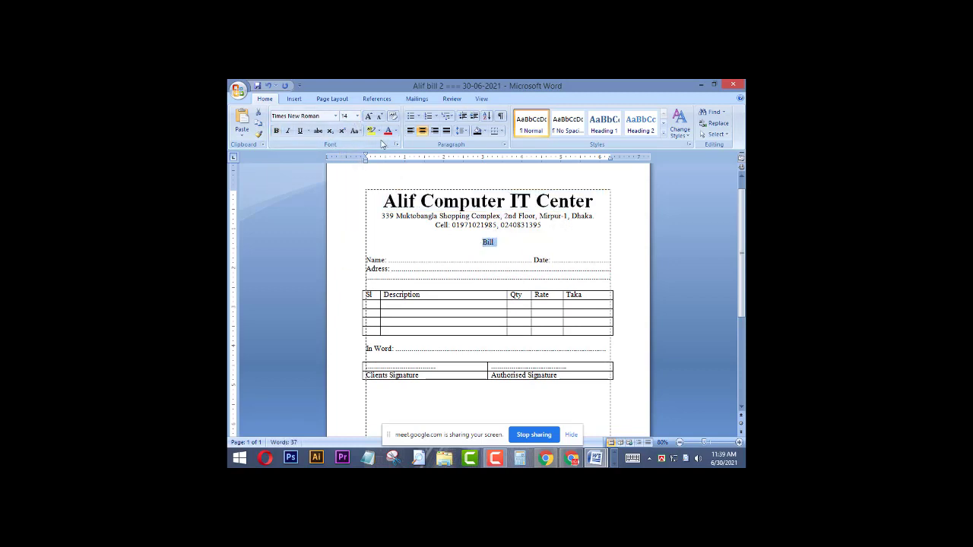
pyautogui.click(370, 117)
pyautogui.click(369, 117)
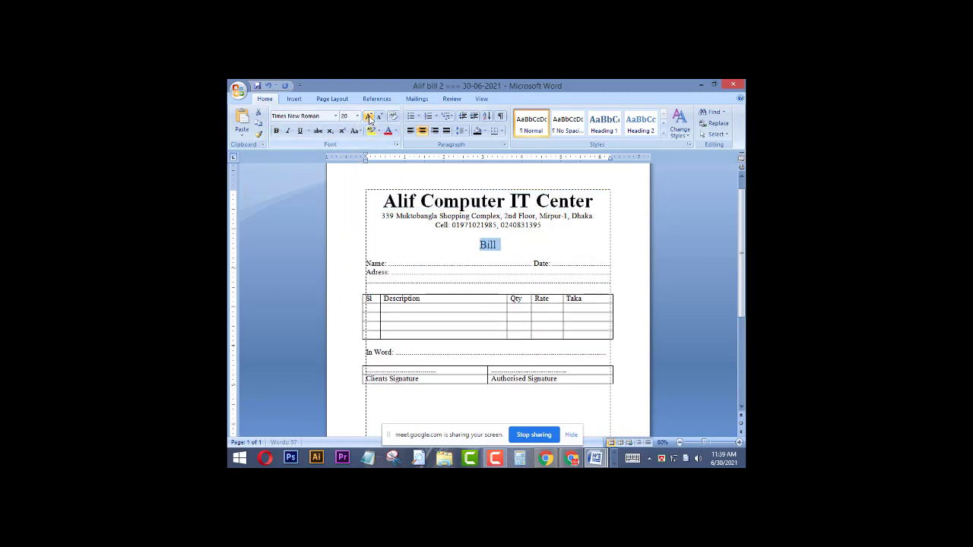
pyautogui.click(299, 131)
pyautogui.click(276, 131)
# Add several empty rows below the last Taka cell of the item table
pyautogui.click(502, 263)
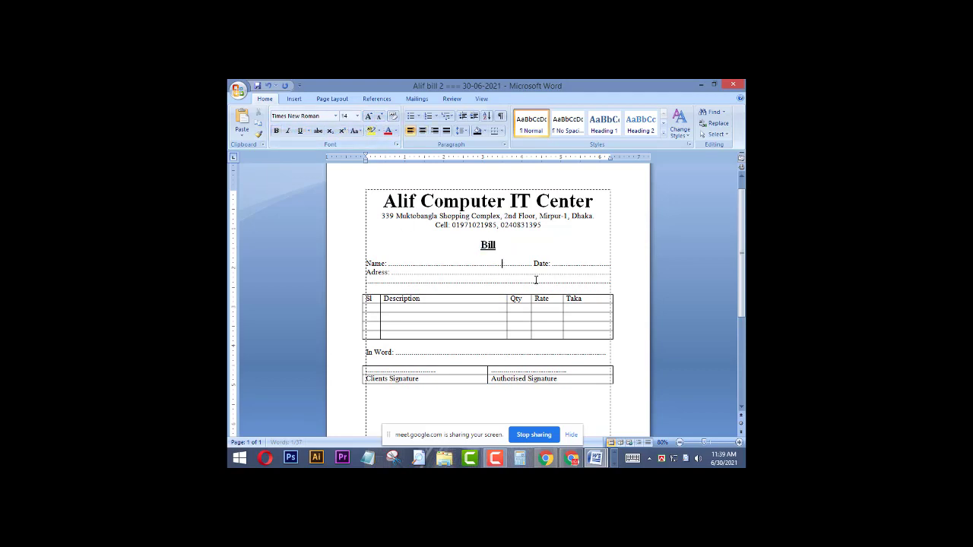
pyautogui.scroll(-2, 534, 279)
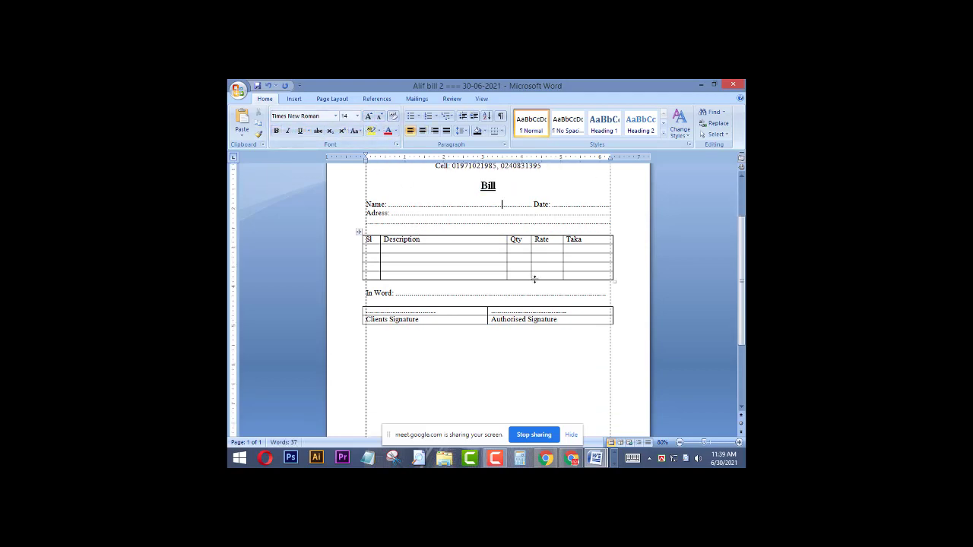
pyautogui.click(395, 256)
pyautogui.scroll(-2, 541, 307)
pyautogui.scroll(-2, 540, 314)
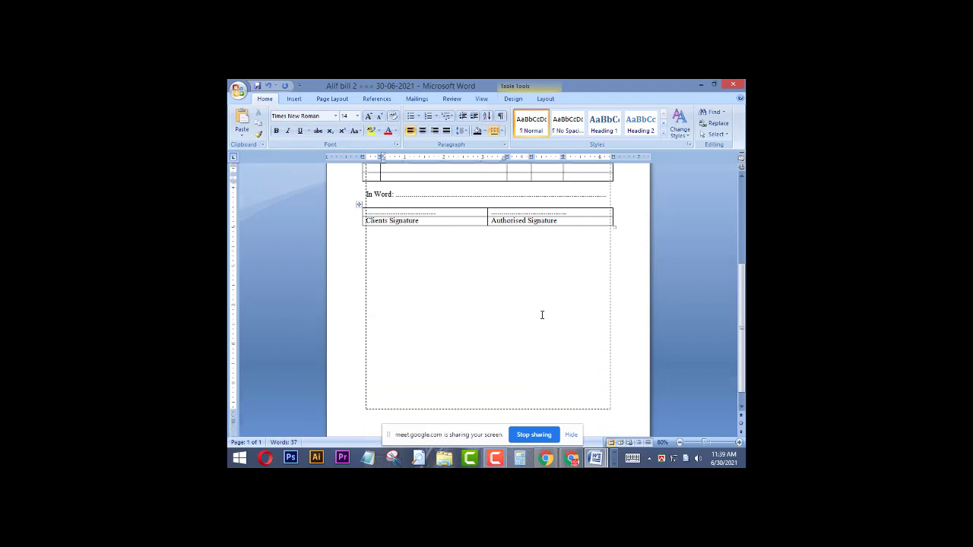
pyautogui.scroll(-1, 534, 315)
pyautogui.scroll(-3, 401, 234)
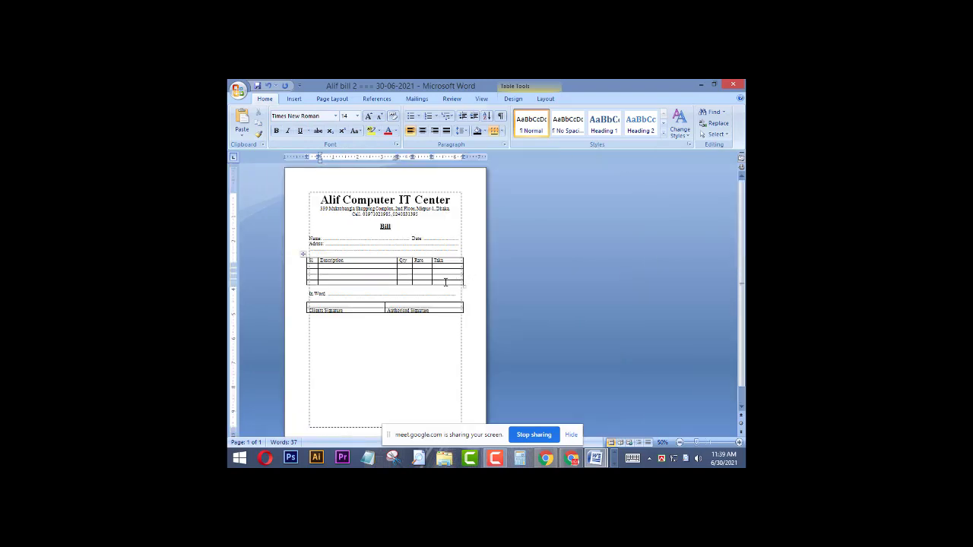
pyautogui.keyDown('ctrl'); pyautogui.scroll(5, 447, 284); pyautogui.keyUp('ctrl')
pyautogui.scroll(-3, 613, 283)
pyautogui.scroll(-1, 612, 283)
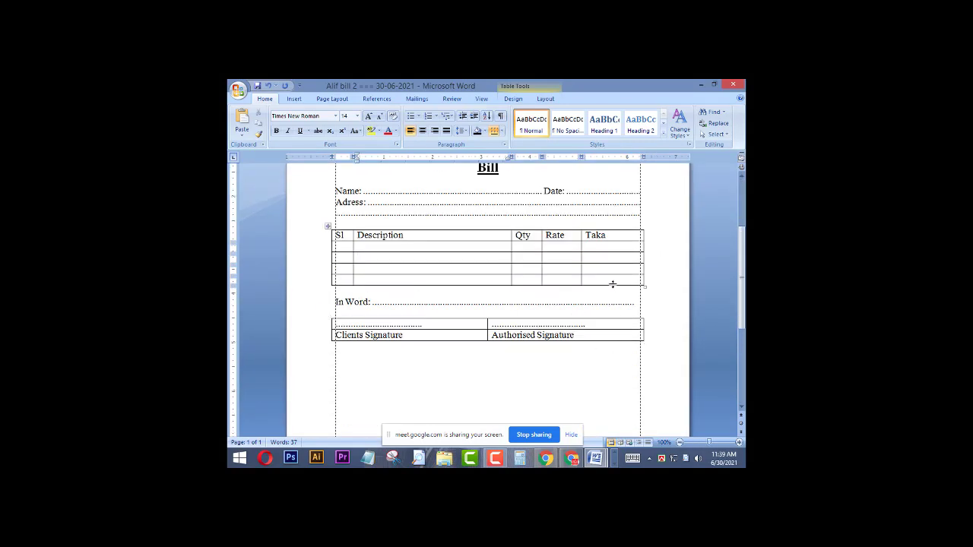
pyautogui.click(616, 280)
pyautogui.press('Return')
pyautogui.press('Return')
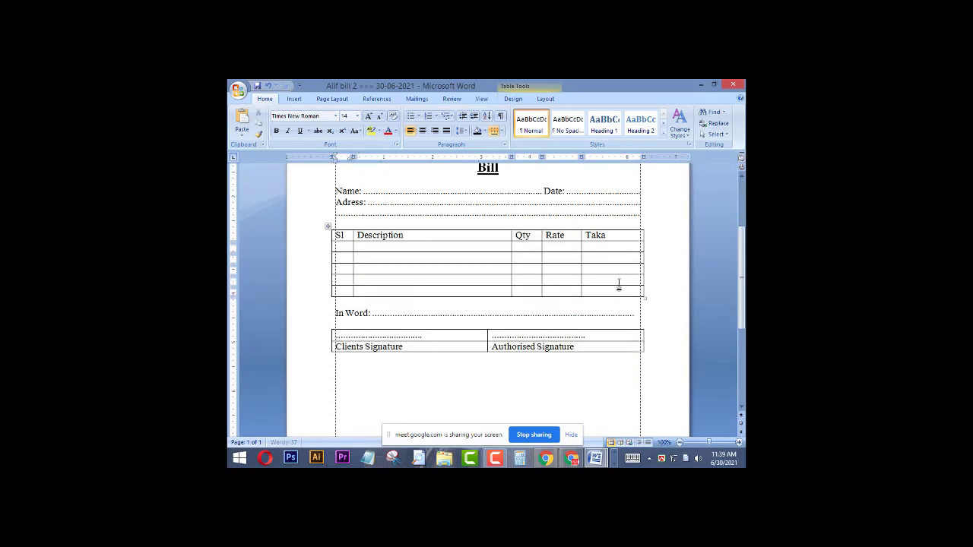
pyautogui.press('Return')
pyautogui.press('Return')
pyautogui.press('Return')
pyautogui.press('Return')
pyautogui.press('Return')
pyautogui.press('Return')
pyautogui.press('Return')
pyautogui.press('Return')
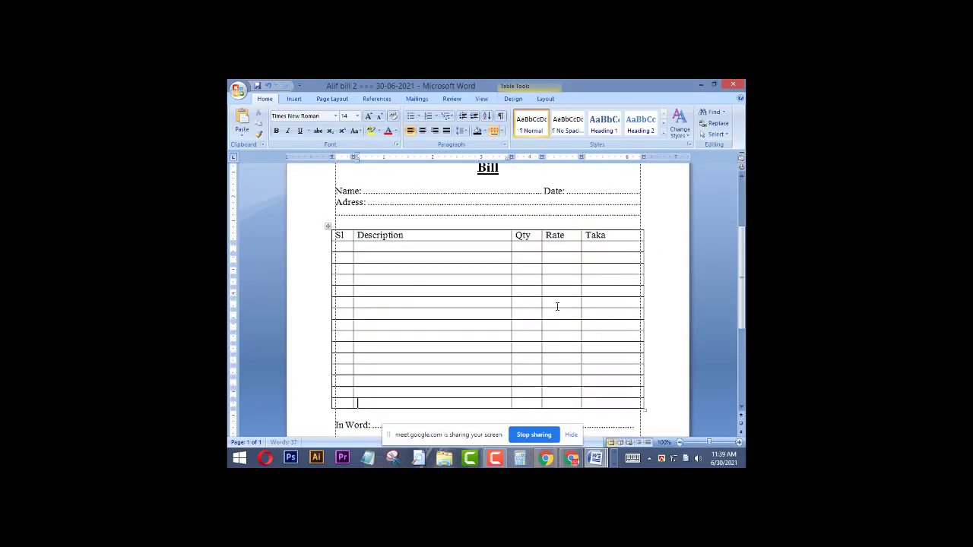
pyautogui.scroll(-3, 559, 311)
pyautogui.press('Return')
pyautogui.press('Return')
pyautogui.press('Return')
pyautogui.press('Return')
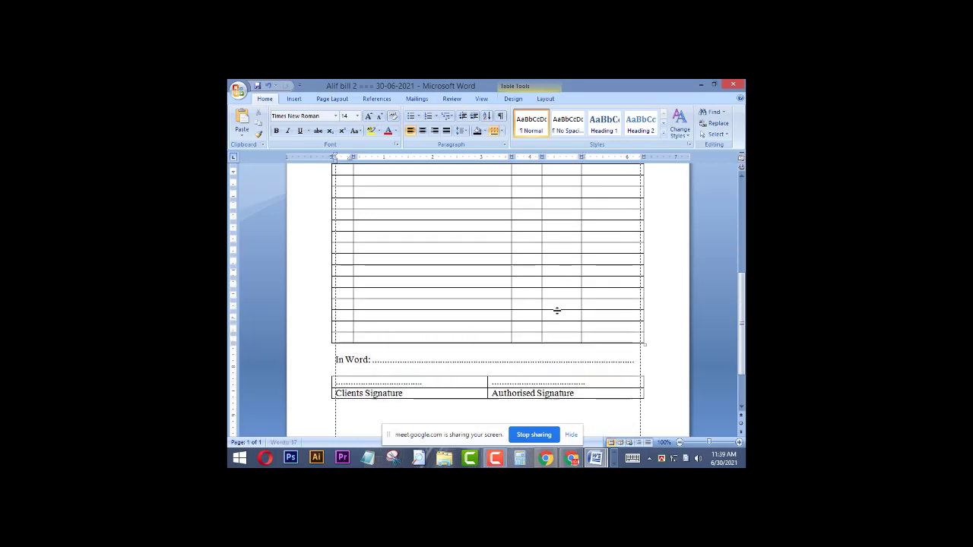
pyautogui.scroll(-2, 557, 312)
pyautogui.press('Return')
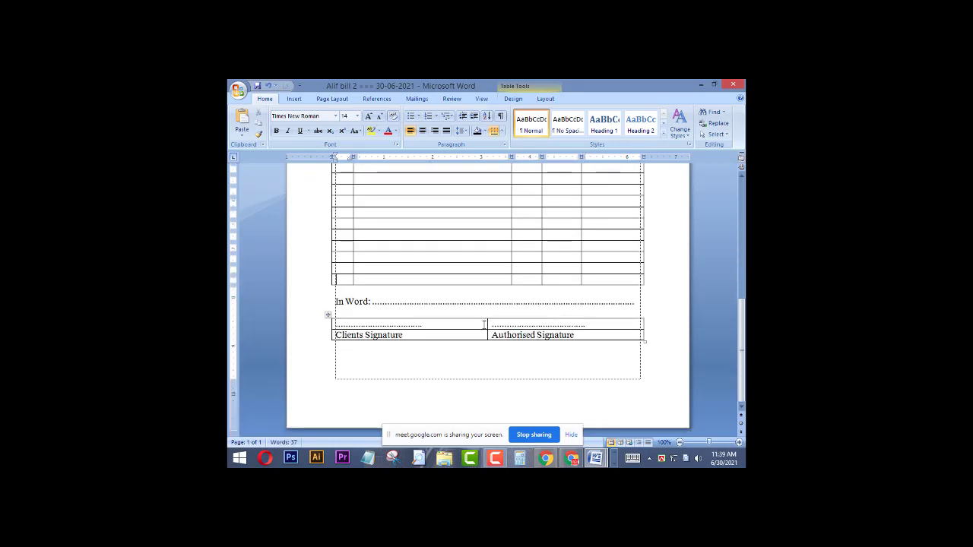
# Centre and bold the item table's header row and give it a dark shading
pyautogui.moveTo(477, 324); pyautogui.dragTo(486, 335)
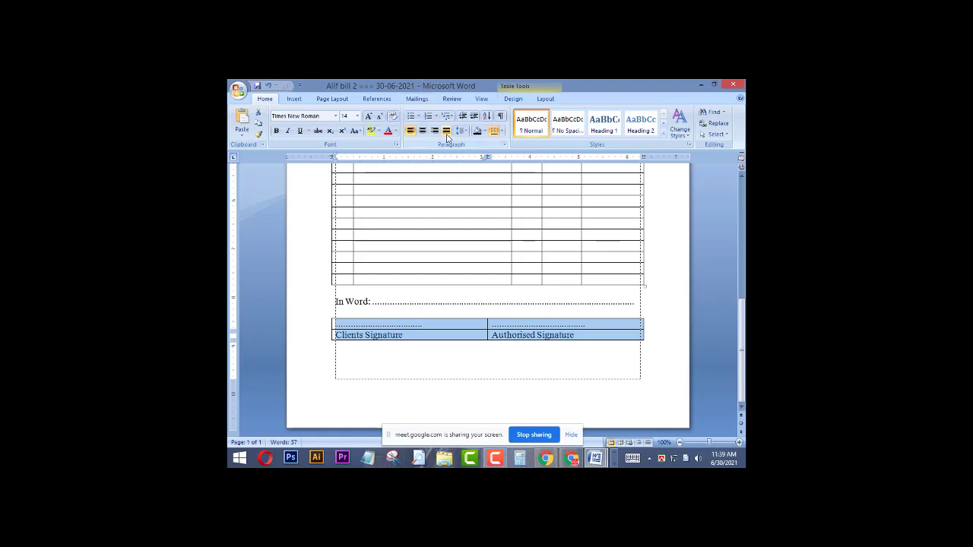
pyautogui.scroll(3, 487, 289)
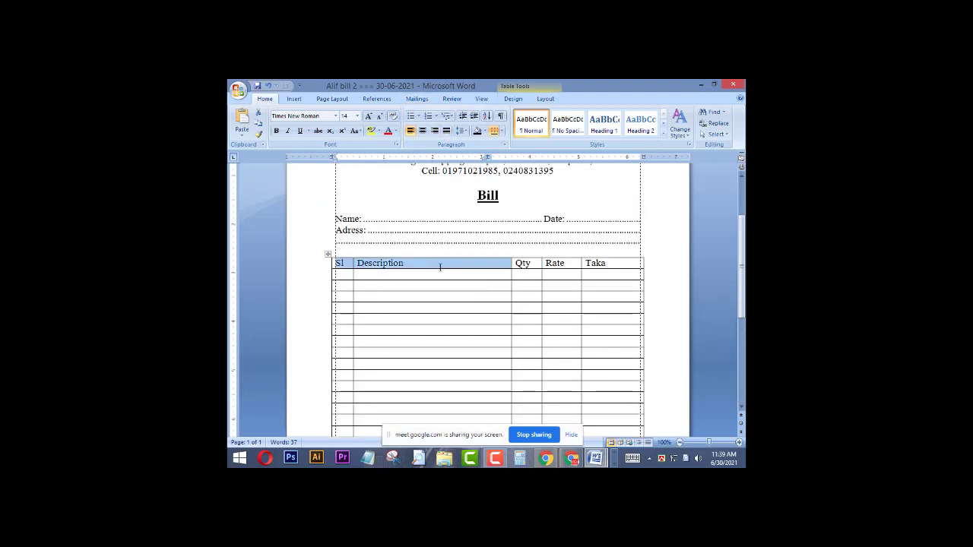
pyautogui.moveTo(350, 266); pyautogui.dragTo(595, 264)
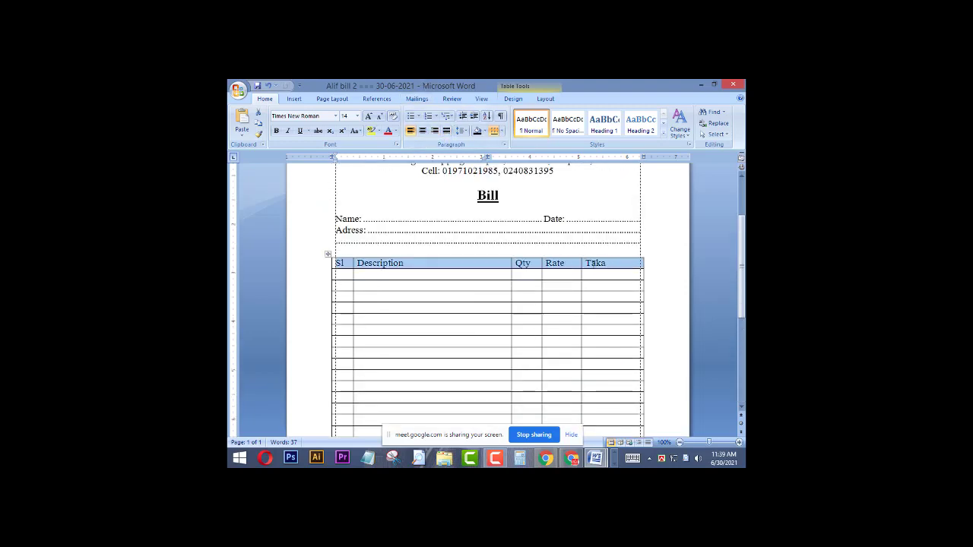
pyautogui.click(422, 130)
pyautogui.click(276, 131)
pyautogui.click(388, 272)
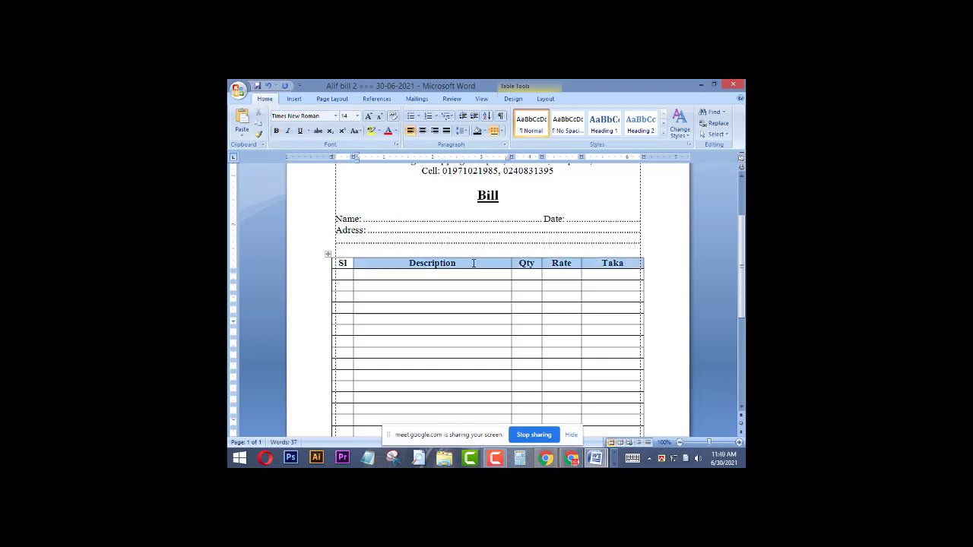
pyautogui.moveTo(630, 263)
pyautogui.mouseDown()
pyautogui.moveTo(341, 264)
pyautogui.moveTo(625, 263)
pyautogui.mouseUp()
pyautogui.click(359, 285)
pyautogui.click(484, 132)
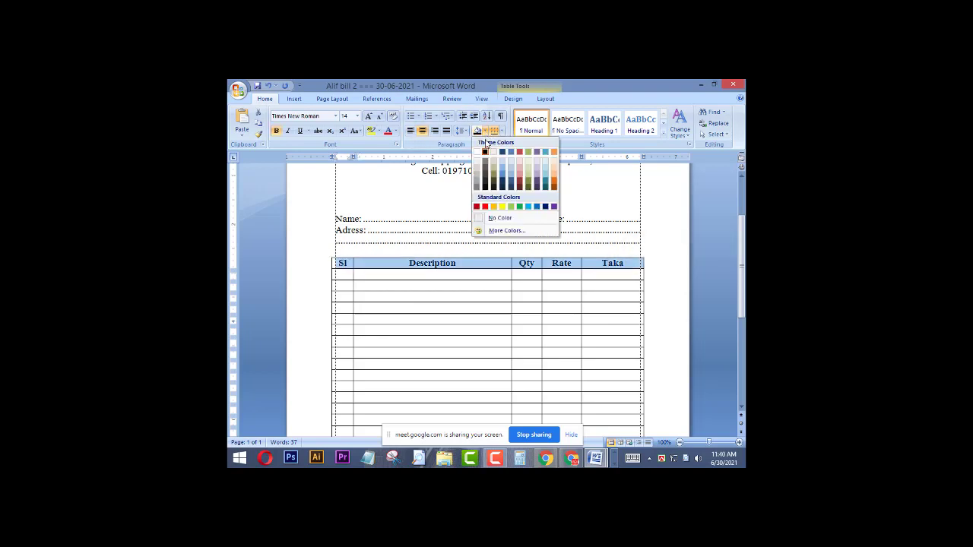
pyautogui.click(511, 167)
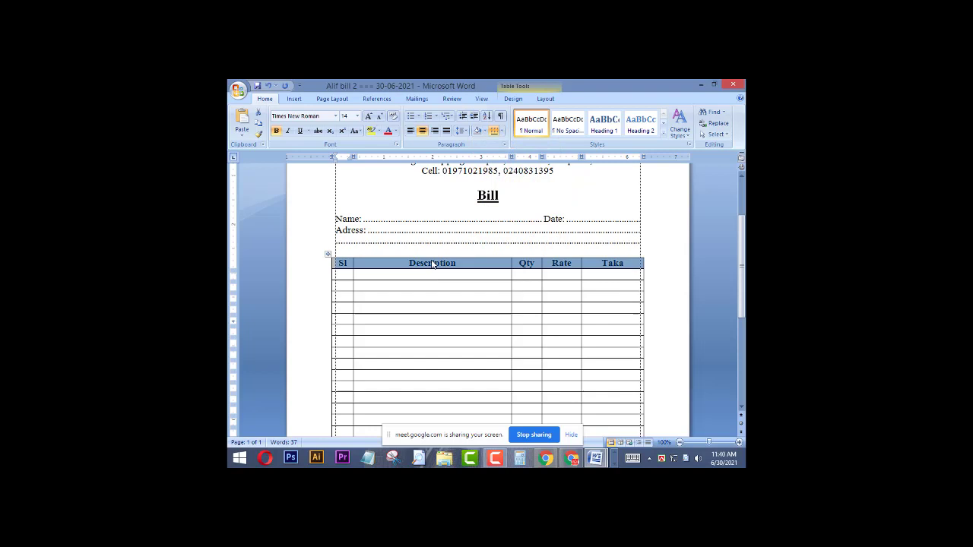
pyautogui.click(479, 285)
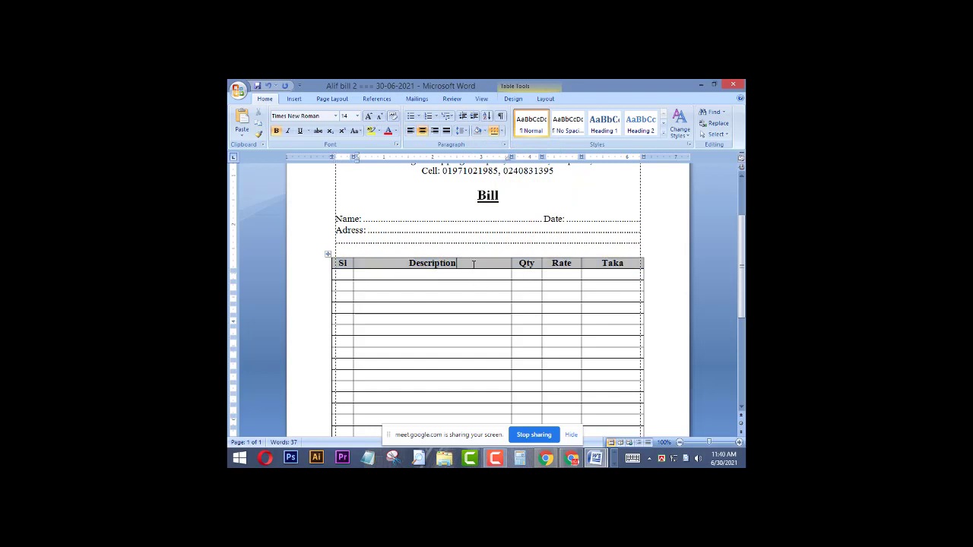
# Centre and bold the two rows of signature labels
pyautogui.scroll(-5, 466, 252)
pyautogui.scroll(-3, 464, 250)
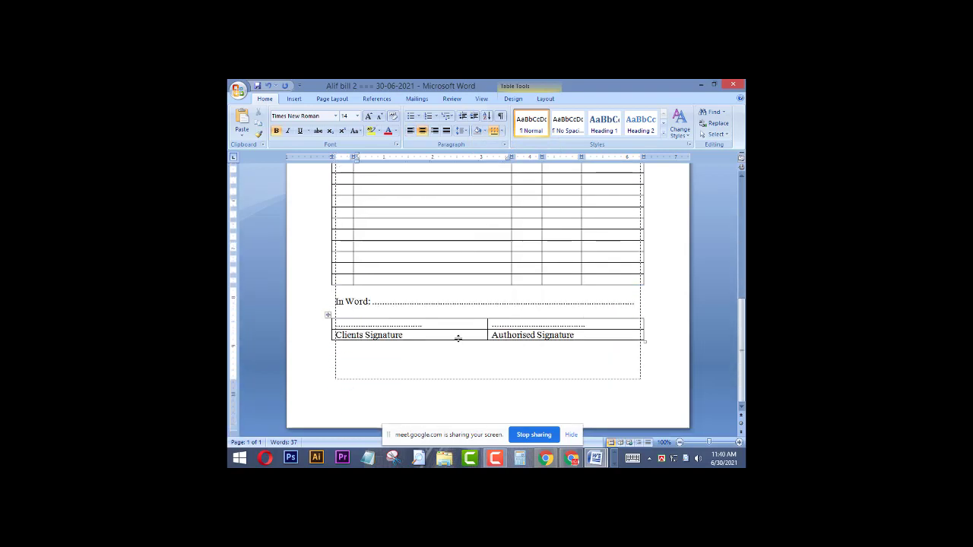
pyautogui.moveTo(459, 324); pyautogui.dragTo(503, 336)
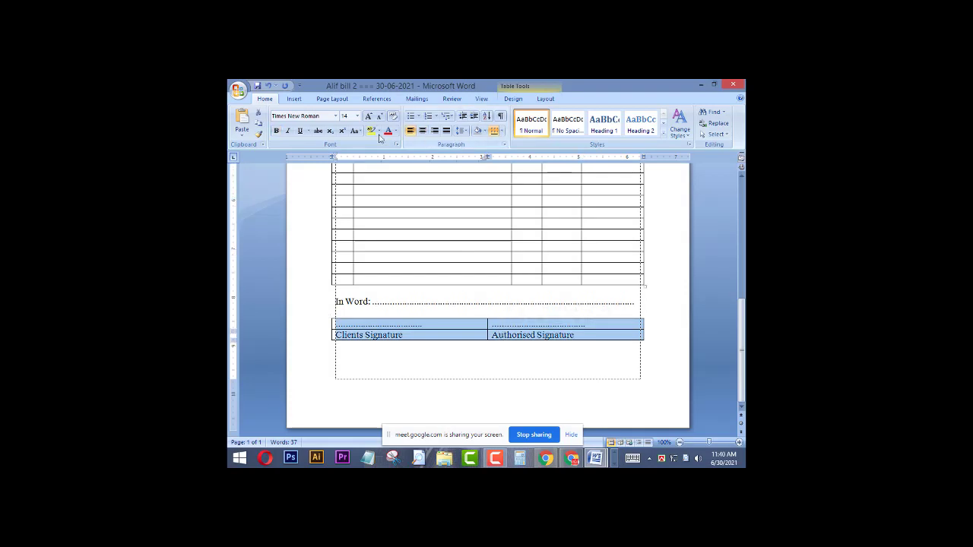
pyautogui.click(423, 131)
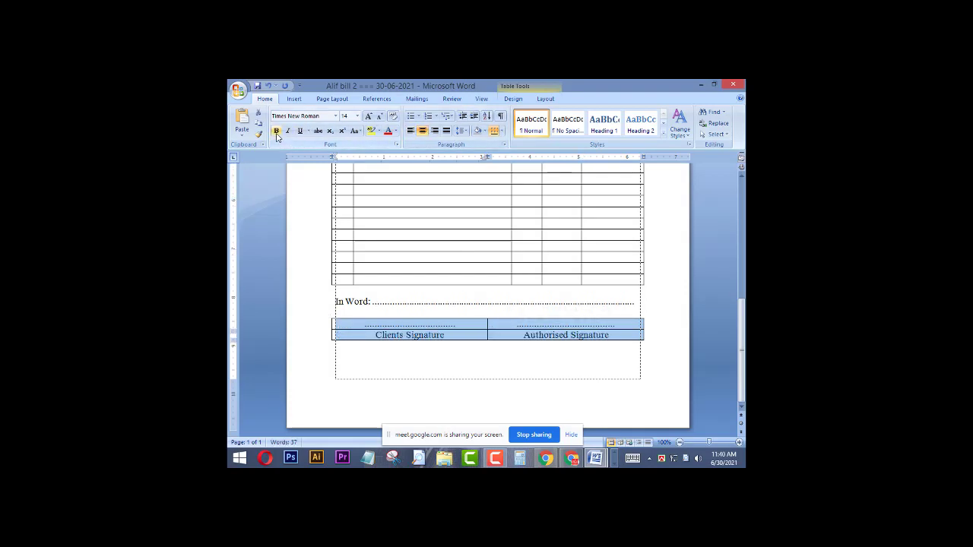
pyautogui.click(276, 130)
pyautogui.click(500, 131)
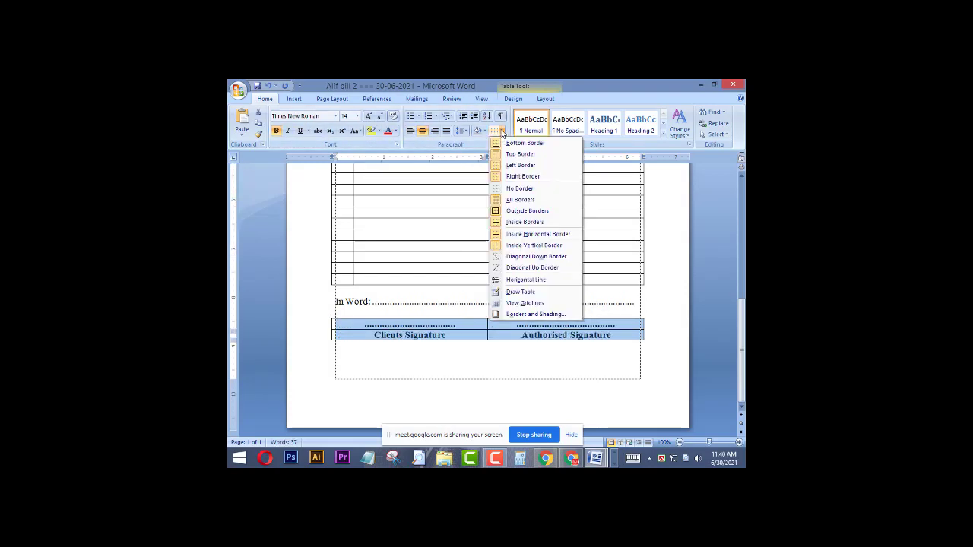
pyautogui.click(508, 384)
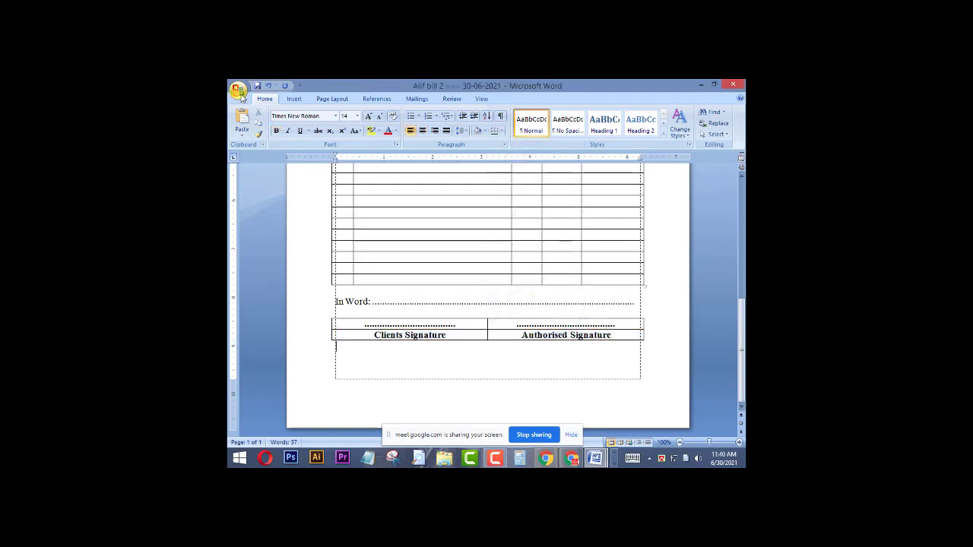
pyautogui.click(238, 91)
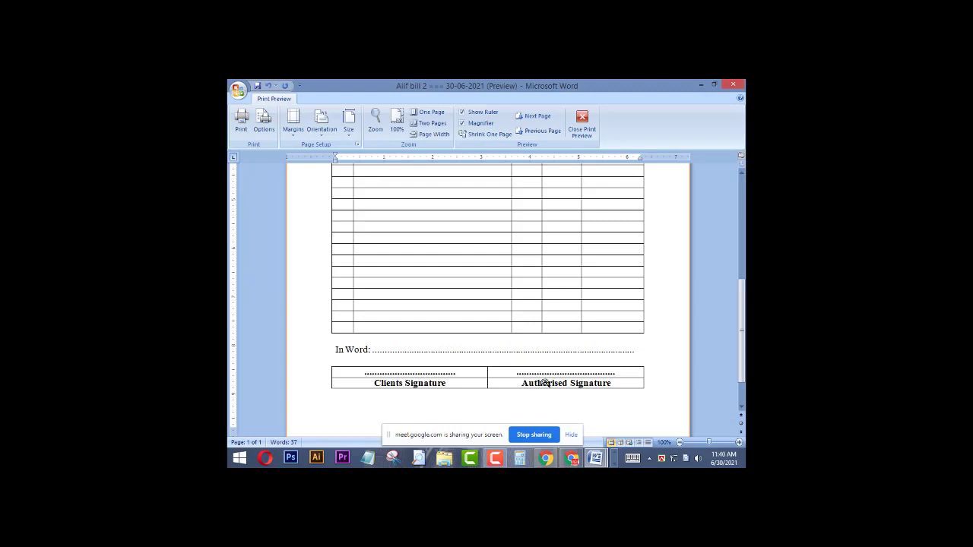
pyautogui.press('Escape')
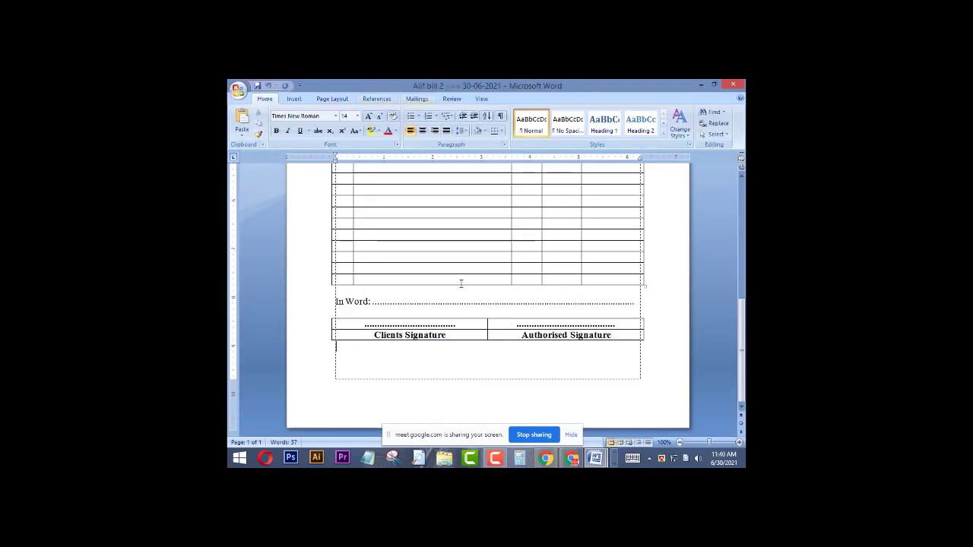
# Select the whole signature table and set it to No Border
pyautogui.moveTo(469, 323); pyautogui.dragTo(512, 334)
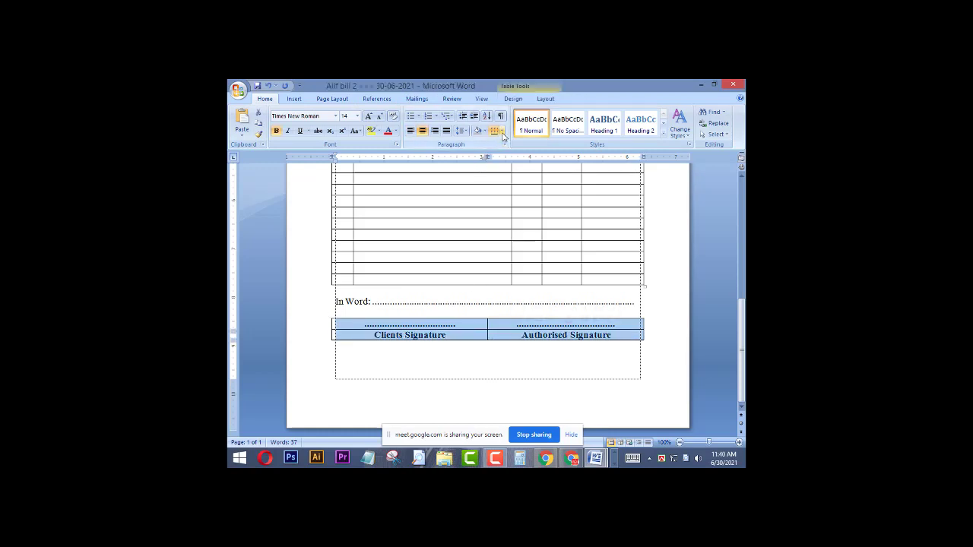
pyautogui.click(479, 343)
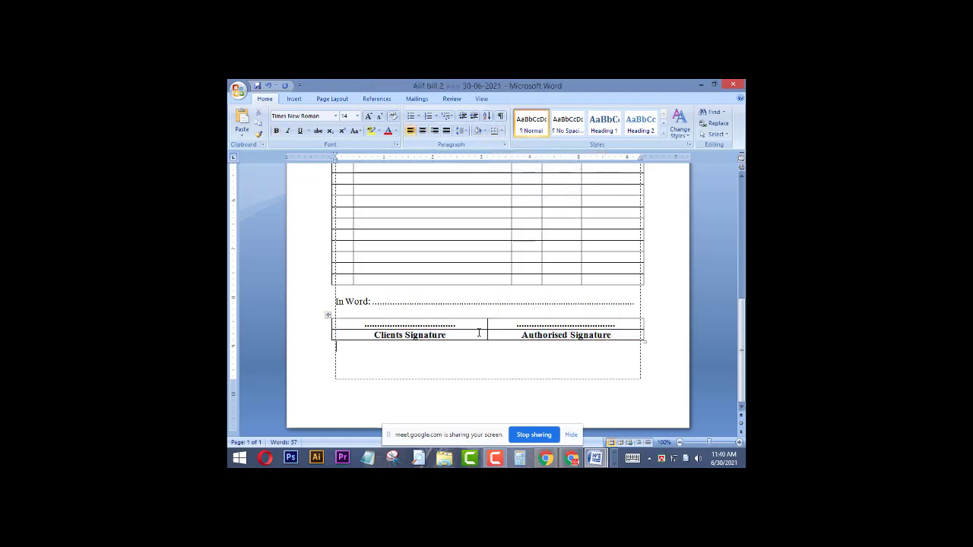
pyautogui.click(327, 315)
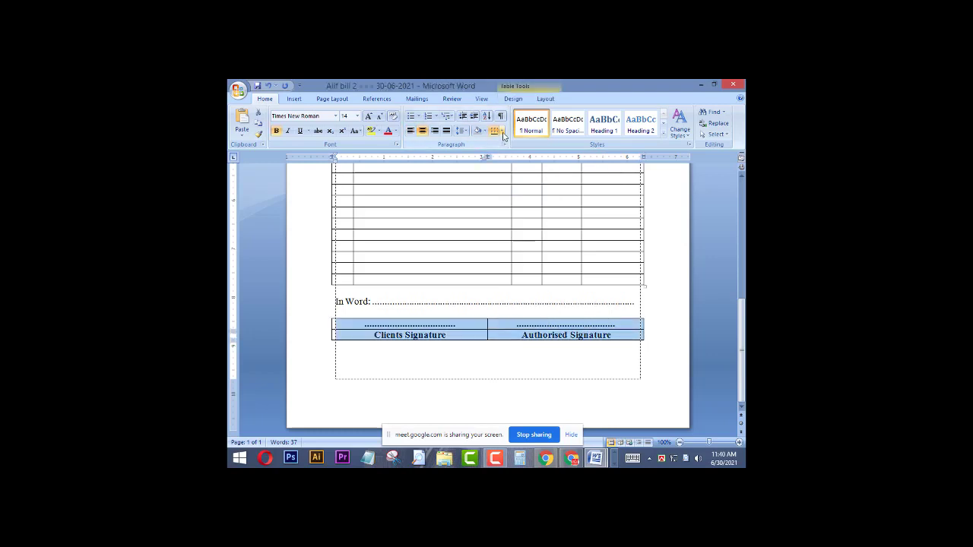
pyautogui.click(502, 131)
pyautogui.click(509, 191)
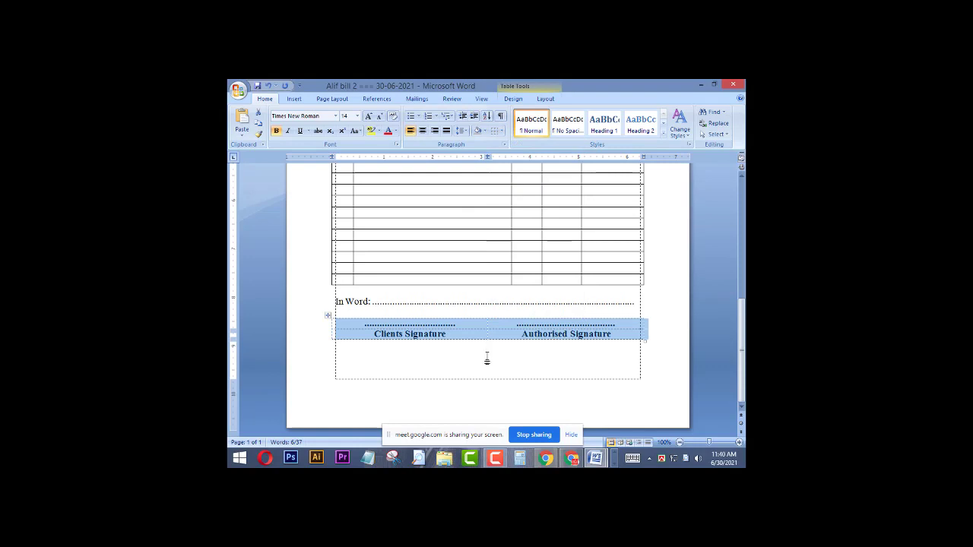
pyautogui.click(487, 359)
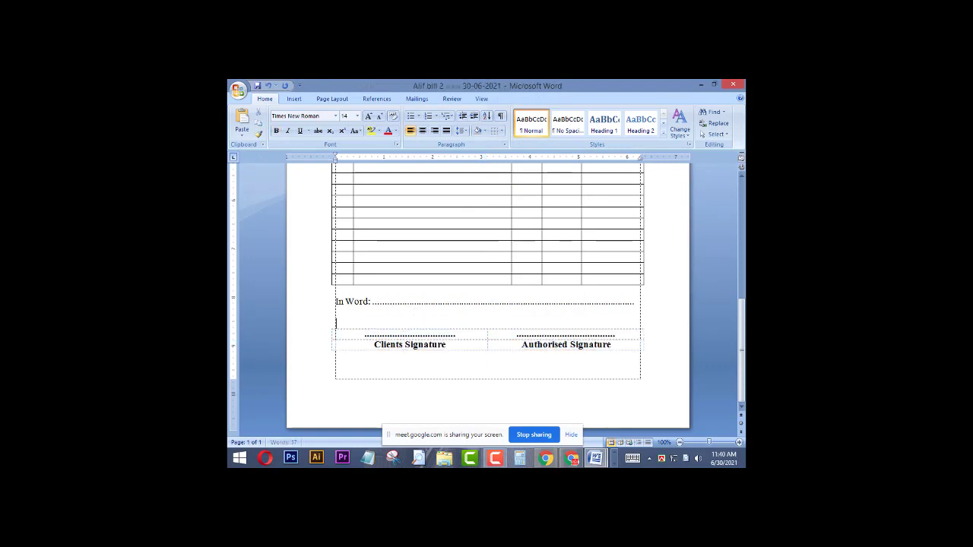
# Insert a blank line after In Word and check the lowered signatures in Print Preview
pyautogui.click(414, 309)
pyautogui.press('Return')
pyautogui.click(238, 89)
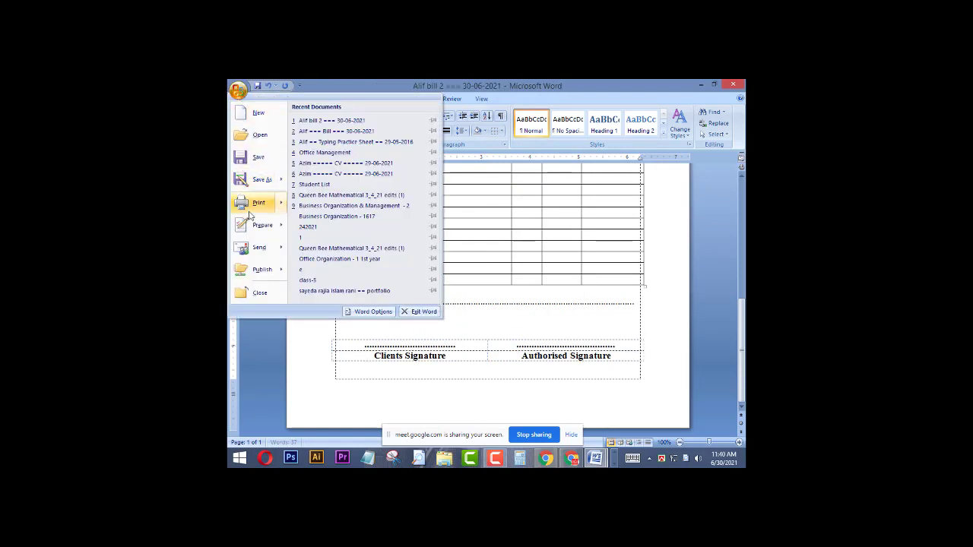
pyautogui.moveTo(258, 202)
pyautogui.click(323, 182)
pyautogui.click(421, 419)
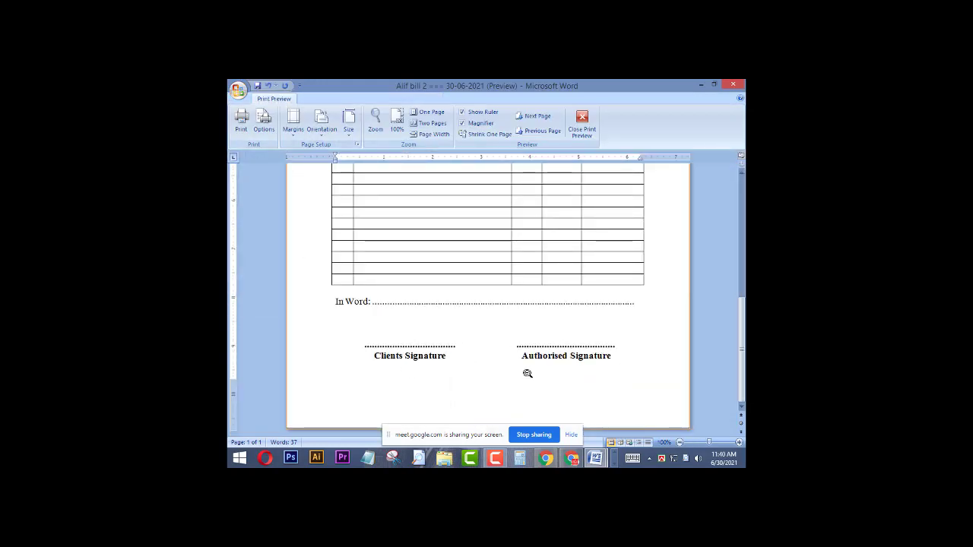
pyautogui.click(581, 123)
pyautogui.moveTo(466, 357); pyautogui.dragTo(532, 357)
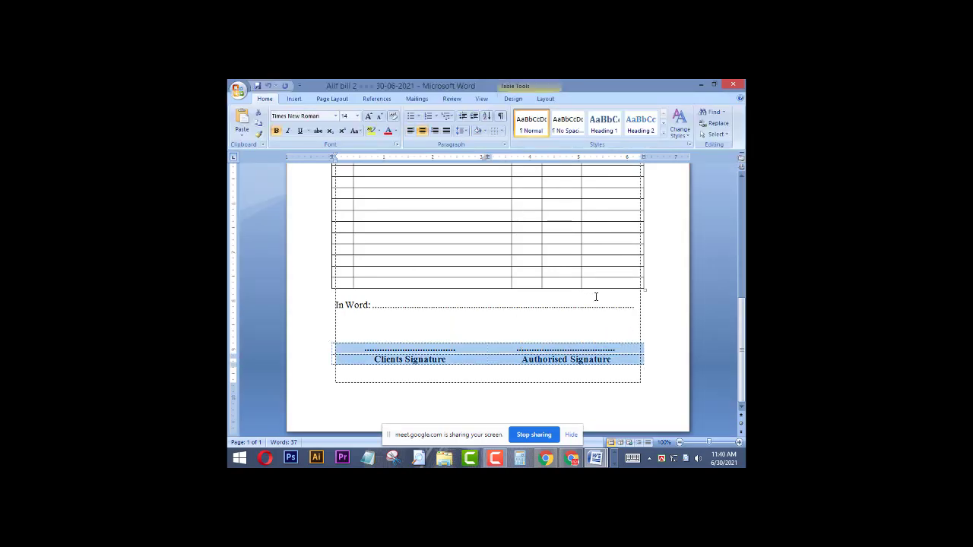
# Zoom out to the full bill and give the bottom-right table cells grey shading
pyautogui.click(557, 265)
pyautogui.scroll(3, 563, 266)
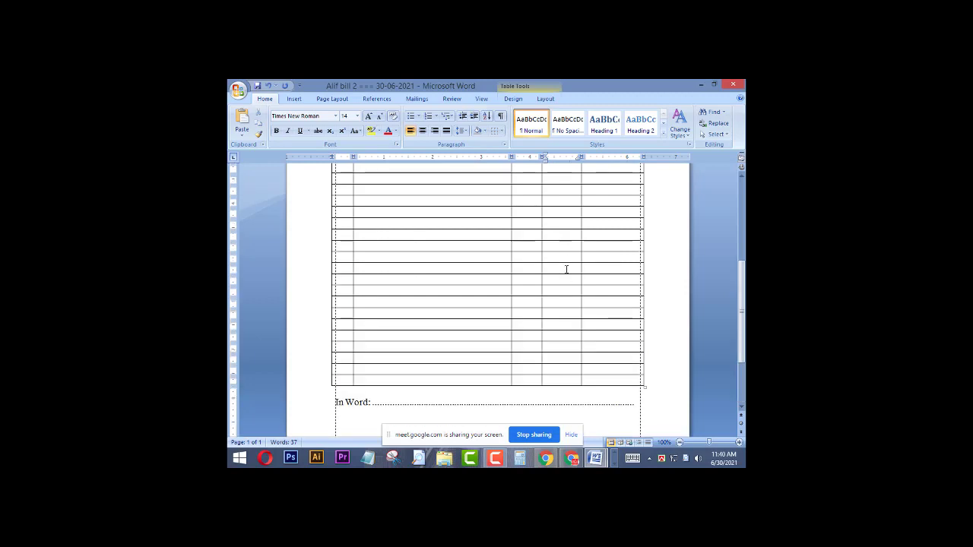
pyautogui.keyDown('ctrl'); pyautogui.scroll(-4, 562, 266); pyautogui.keyUp('ctrl')
pyautogui.click(678, 442)
pyautogui.click(679, 442)
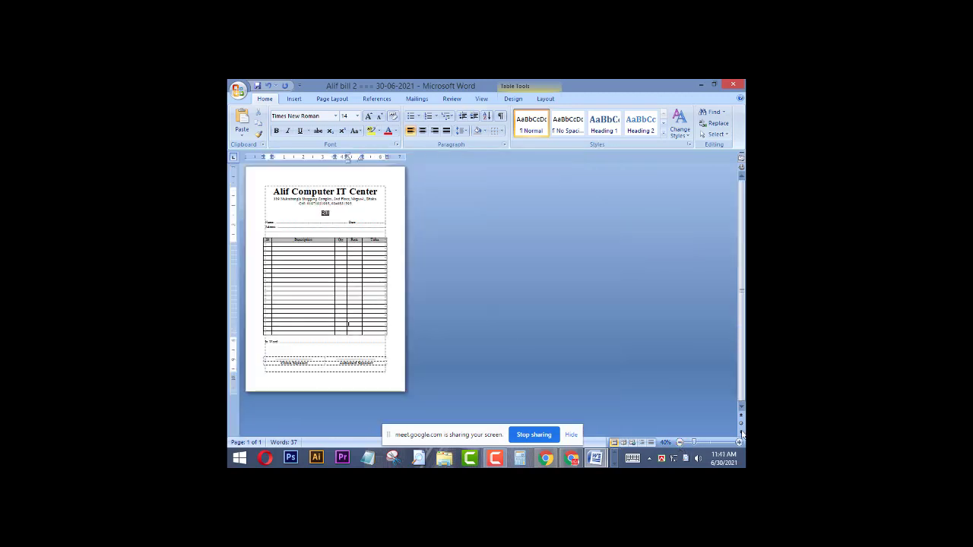
pyautogui.click(739, 443)
pyautogui.scroll(-1, 414, 361)
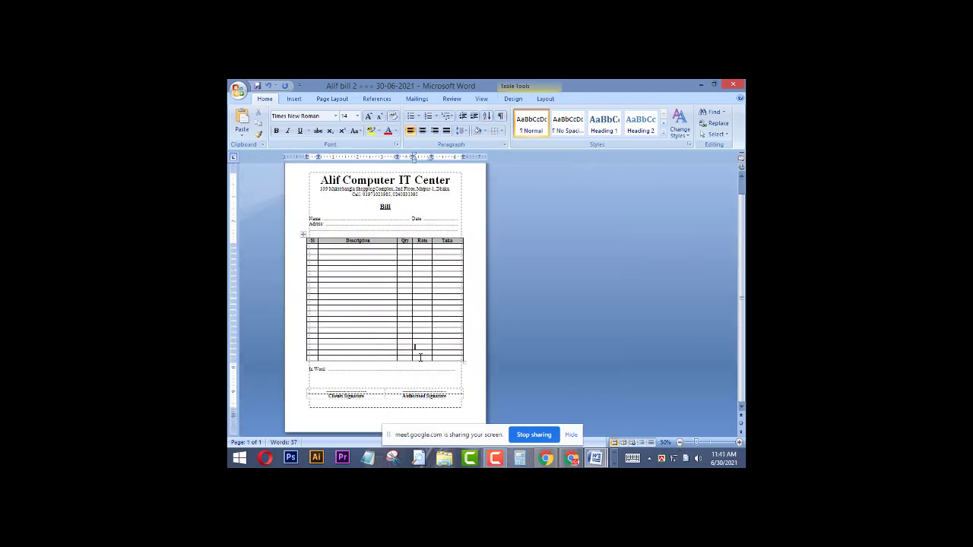
pyautogui.keyDown('ctrl'); pyautogui.scroll(2, 418, 350); pyautogui.keyUp('ctrl')
pyautogui.keyDown('ctrl'); pyautogui.scroll(3, 422, 346); pyautogui.keyUp('ctrl')
pyautogui.scroll(1, 562, 266)
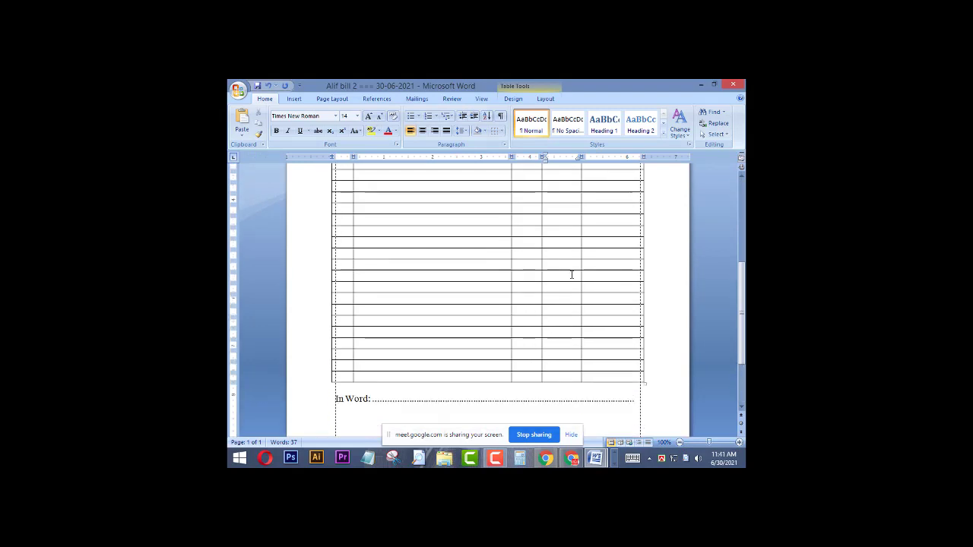
pyautogui.scroll(1, 573, 270)
pyautogui.scroll(1, 566, 251)
pyautogui.scroll(-2, 559, 304)
pyautogui.moveTo(556, 376)
pyautogui.mouseDown()
pyautogui.moveTo(556, 352)
pyautogui.moveTo(596, 376)
pyautogui.mouseUp()
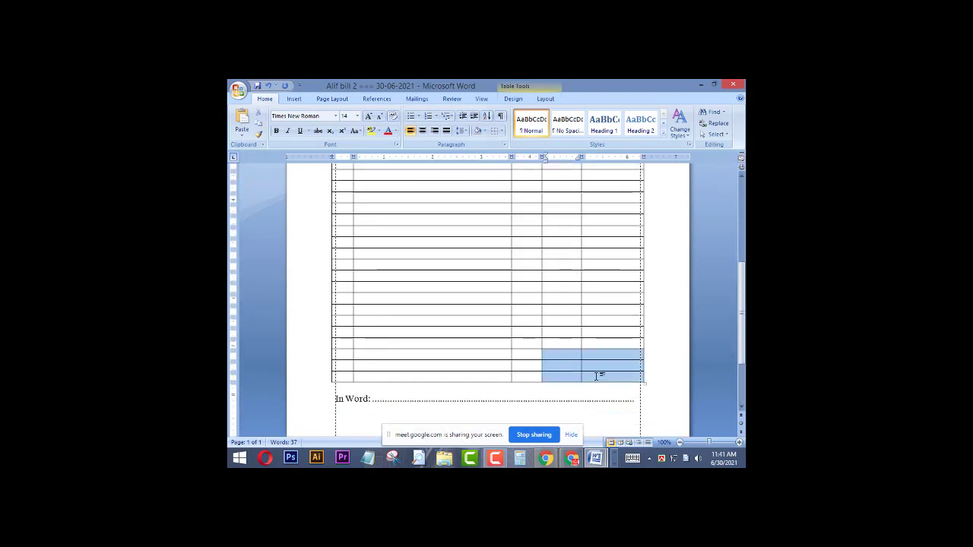
pyautogui.click(477, 130)
pyautogui.click(567, 354)
pyautogui.write('Total')
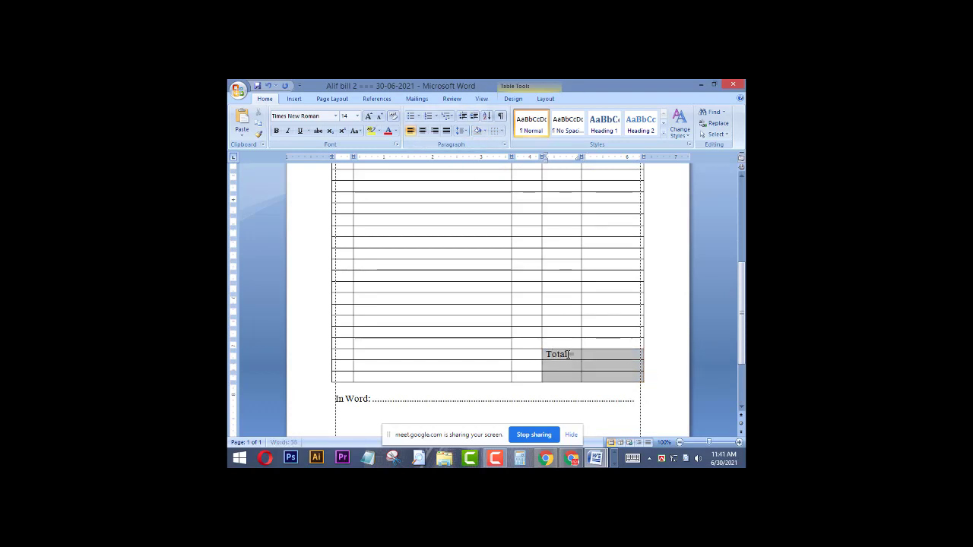
# Enter Adv under Total, then make Total, Adv and Due bold and right-aligned
pyautogui.write('Adv=')
pyautogui.write('Due =')
pyautogui.moveTo(572, 356); pyautogui.dragTo(566, 376)
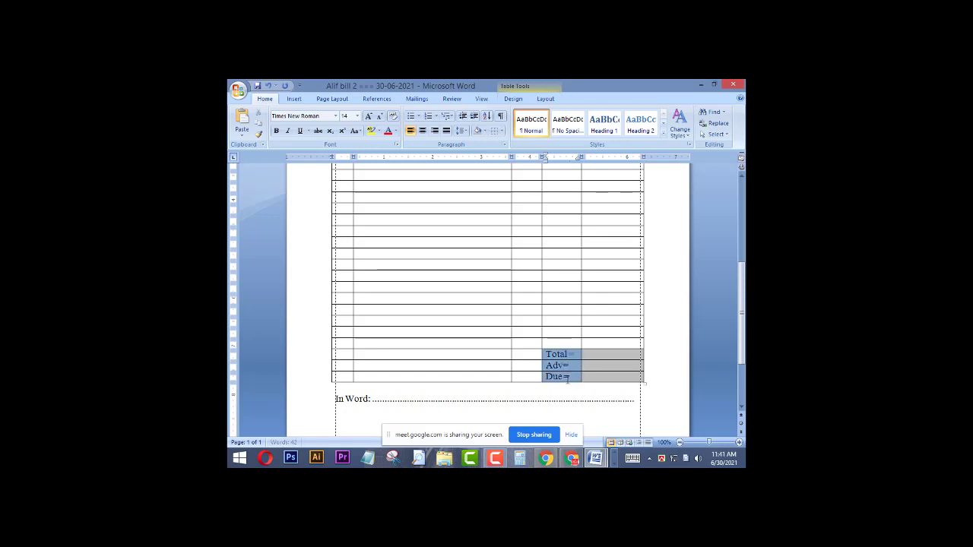
pyautogui.click(276, 130)
pyautogui.click(434, 130)
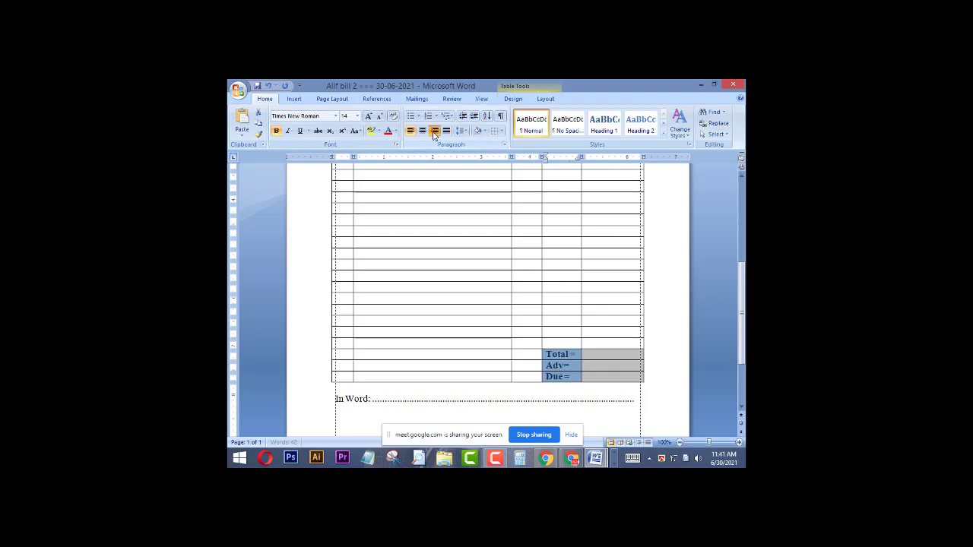
pyautogui.click(321, 401)
# Make the In Word line bold
pyautogui.click(311, 401)
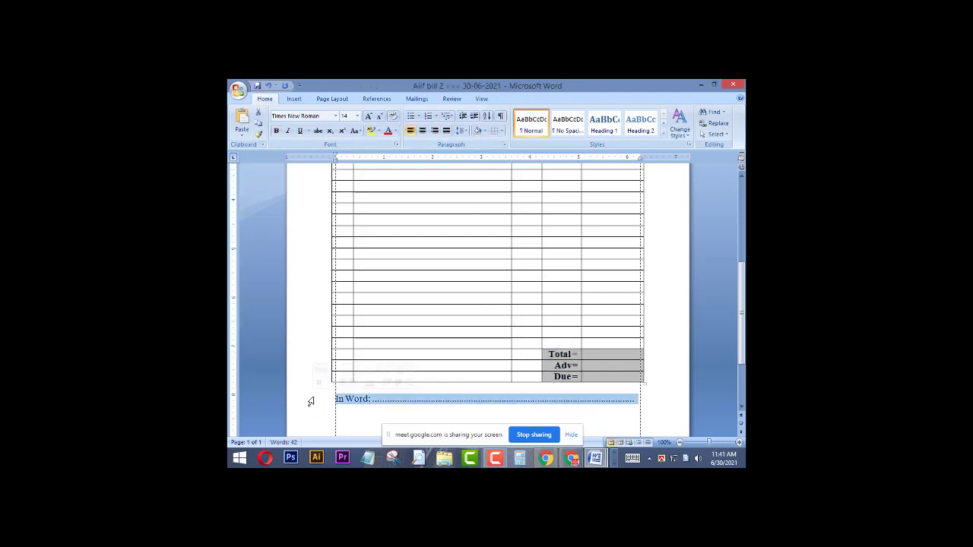
pyautogui.hotkey('ctrl', 'b')
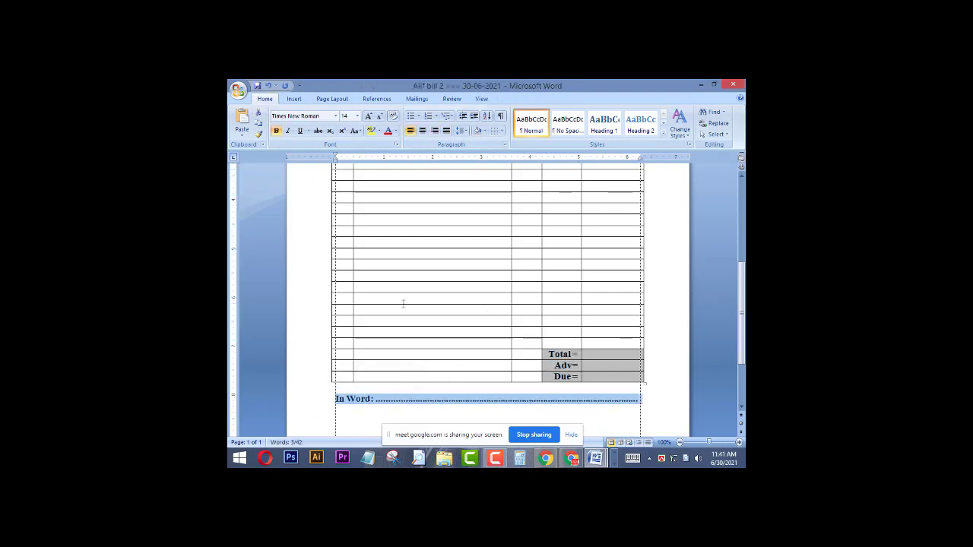
pyautogui.click(405, 292)
pyautogui.scroll(-7, 405, 293)
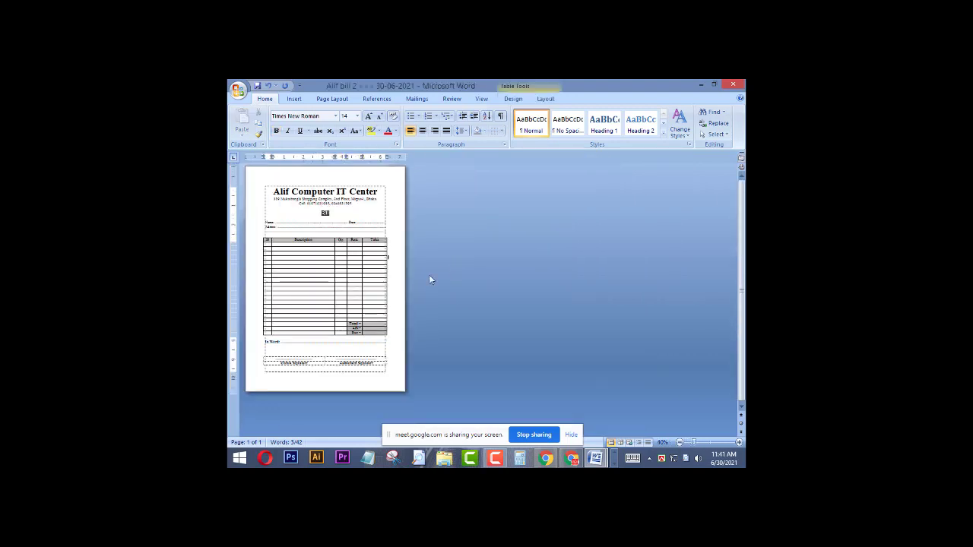
pyautogui.scroll(3, 428, 275)
pyautogui.scroll(1, 409, 285)
# Shade the Bill title red, then set its shading back to No Color
pyautogui.click(509, 260)
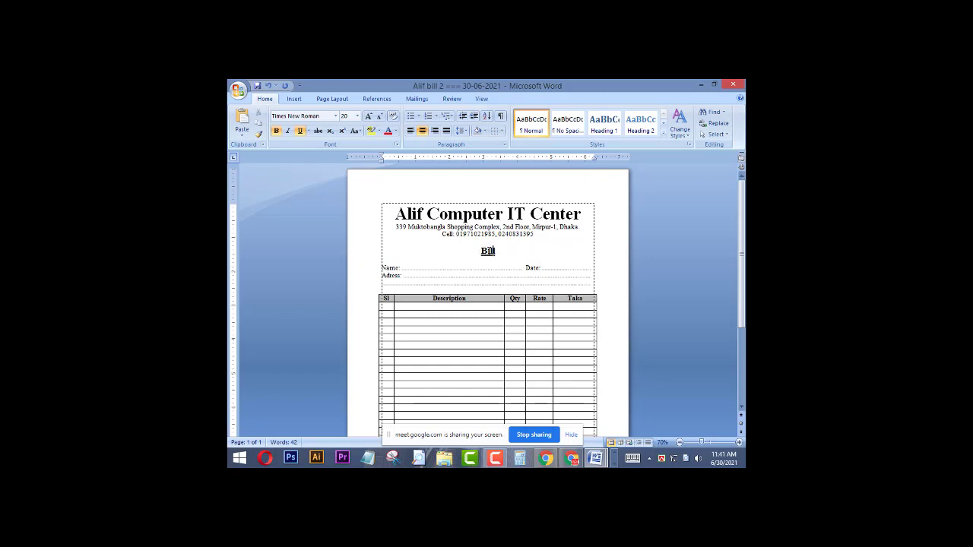
pyautogui.click(484, 131)
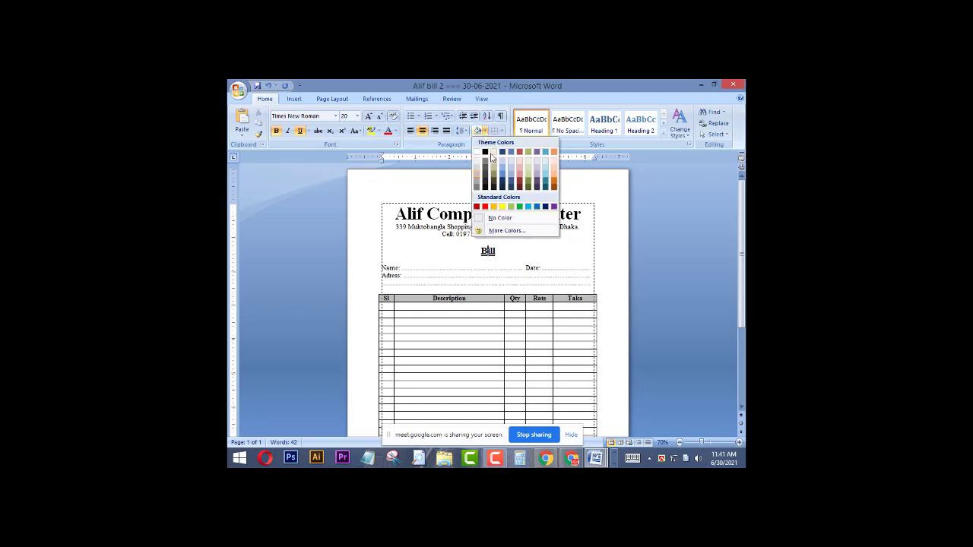
pyautogui.click(485, 205)
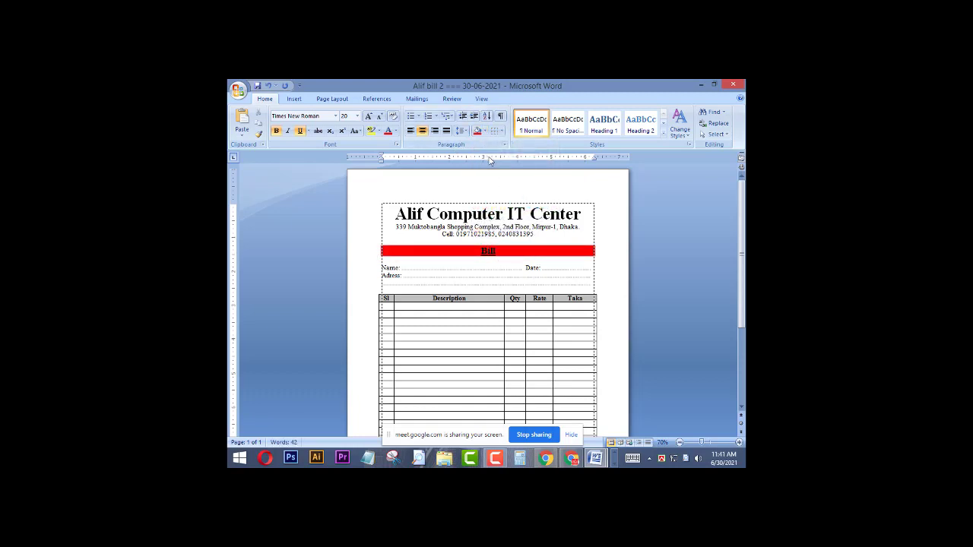
pyautogui.click(485, 131)
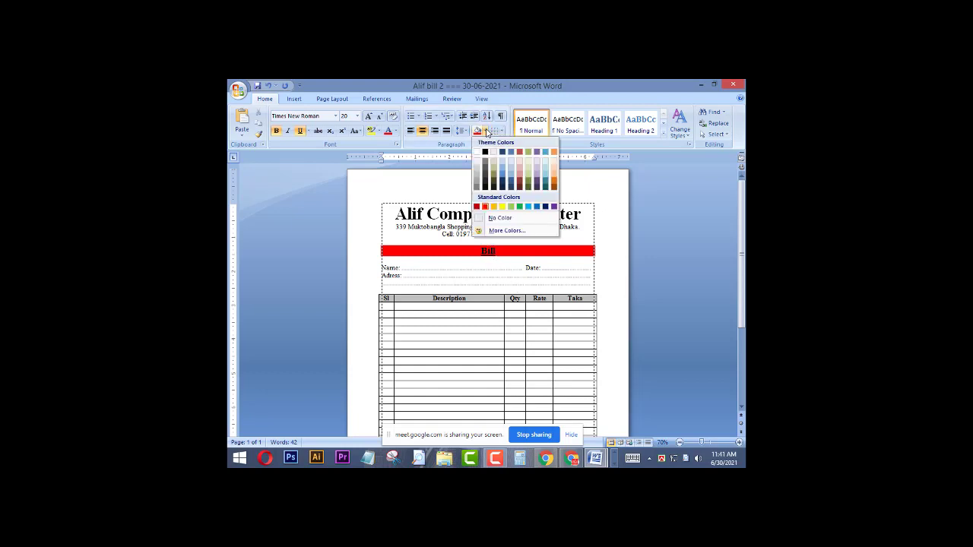
pyautogui.click(497, 218)
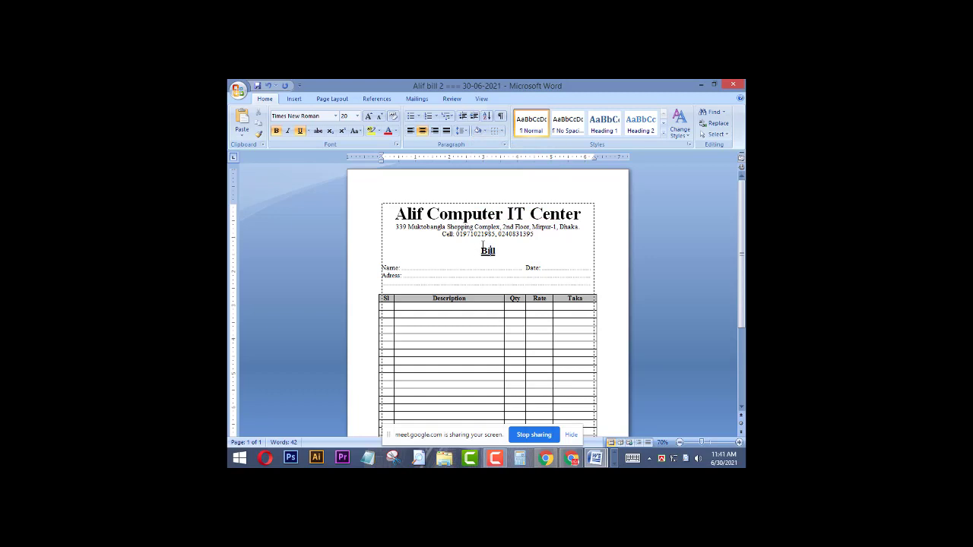
# Insert a borderless one-row, three-column table above the Bill title
pyautogui.press('Return')
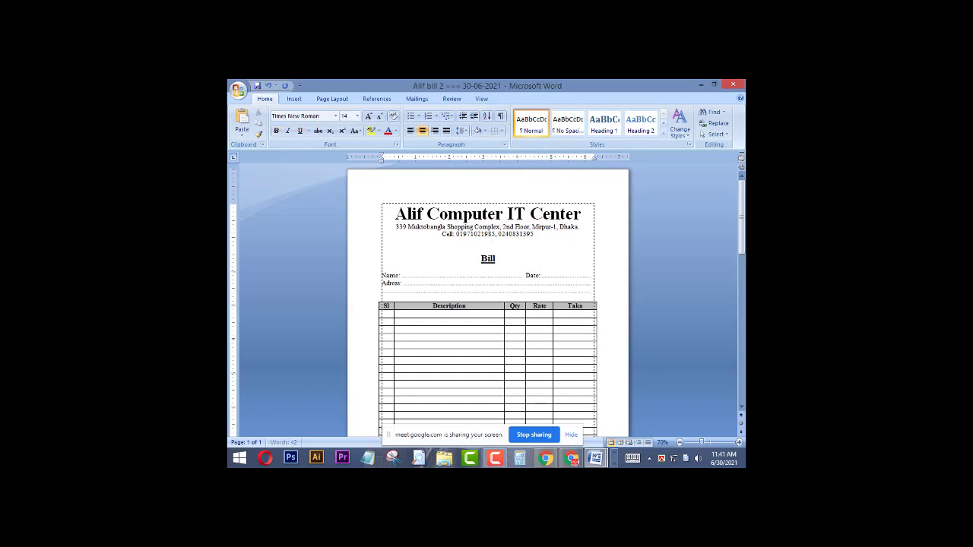
pyautogui.click(294, 99)
pyautogui.click(295, 121)
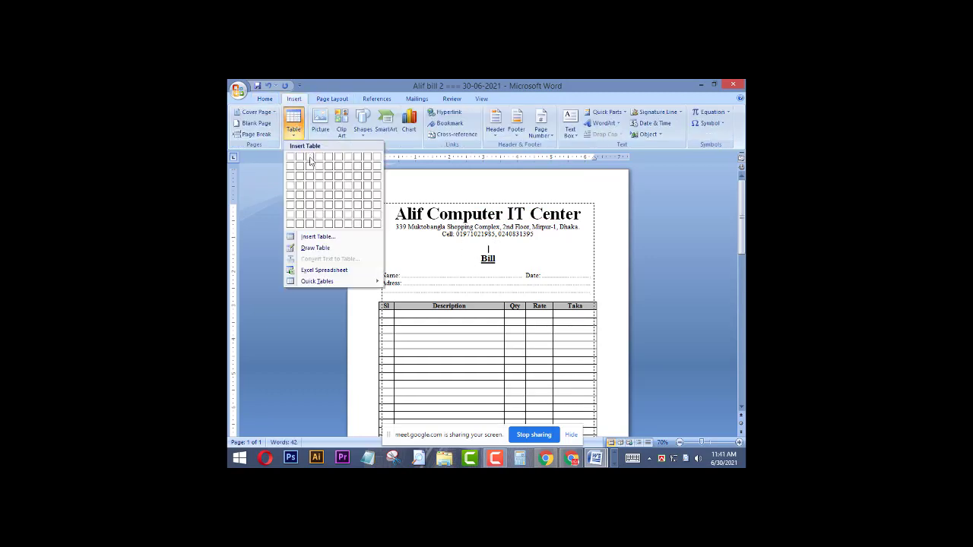
pyautogui.click(312, 158)
pyautogui.moveTo(440, 249); pyautogui.dragTo(544, 250)
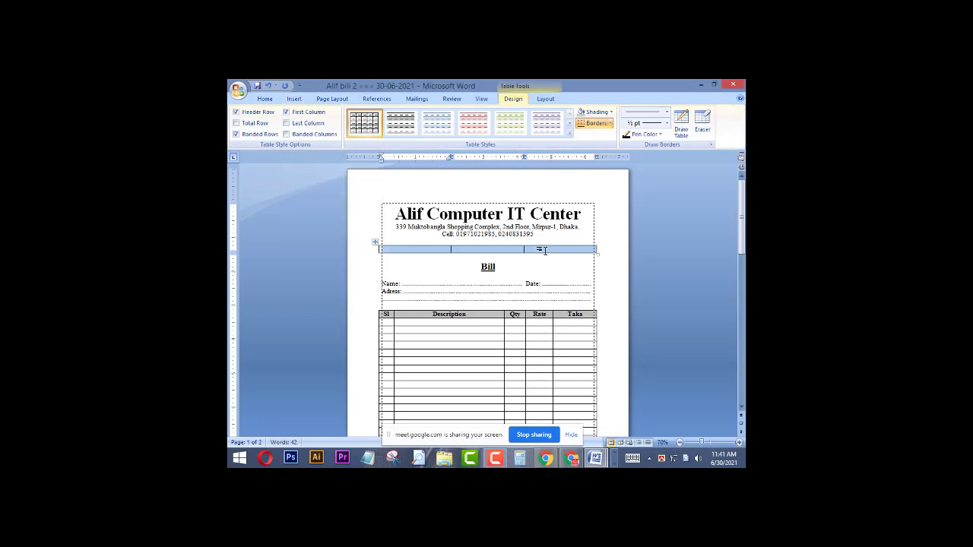
pyautogui.click(265, 100)
pyautogui.click(501, 131)
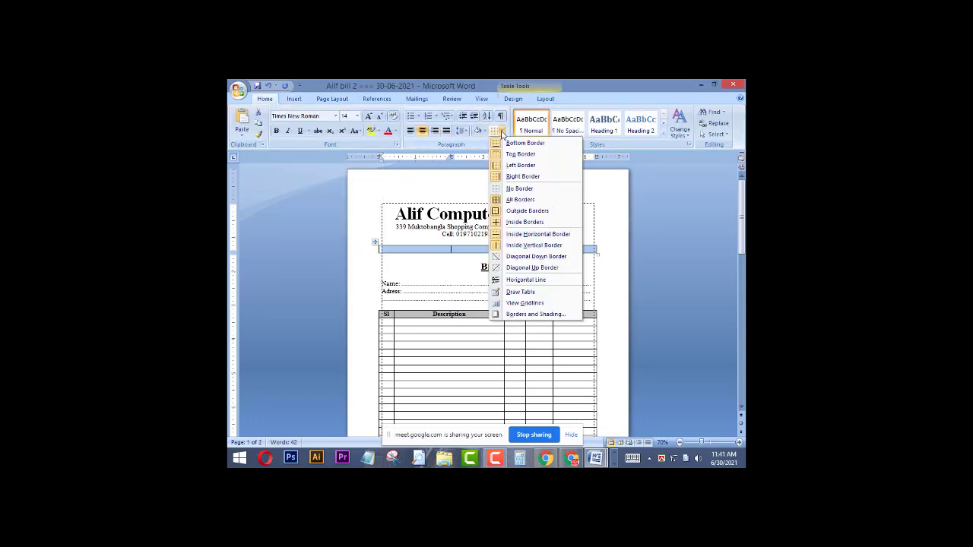
pyautogui.click(504, 188)
pyautogui.click(498, 262)
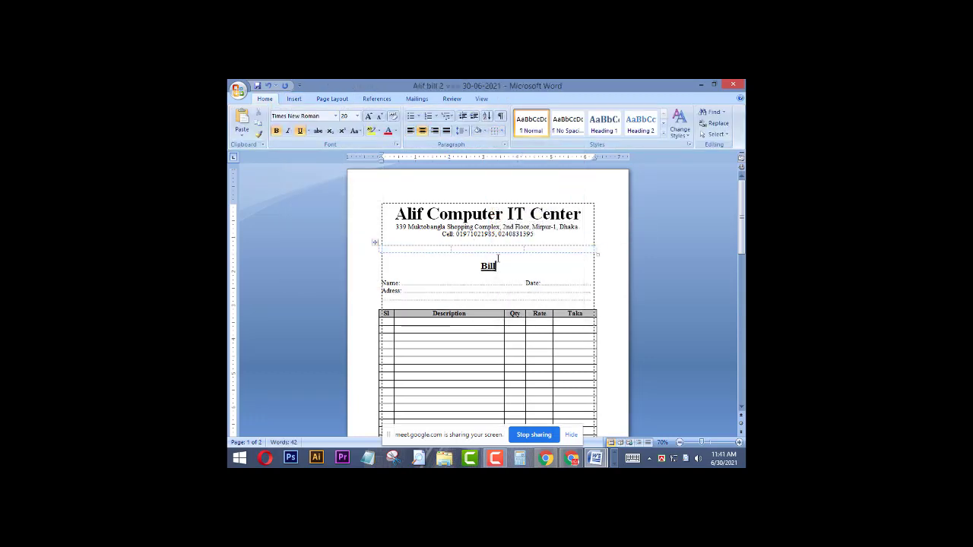
# Shade the new row light green and type Bill in it
pyautogui.click(495, 248)
pyautogui.click(483, 131)
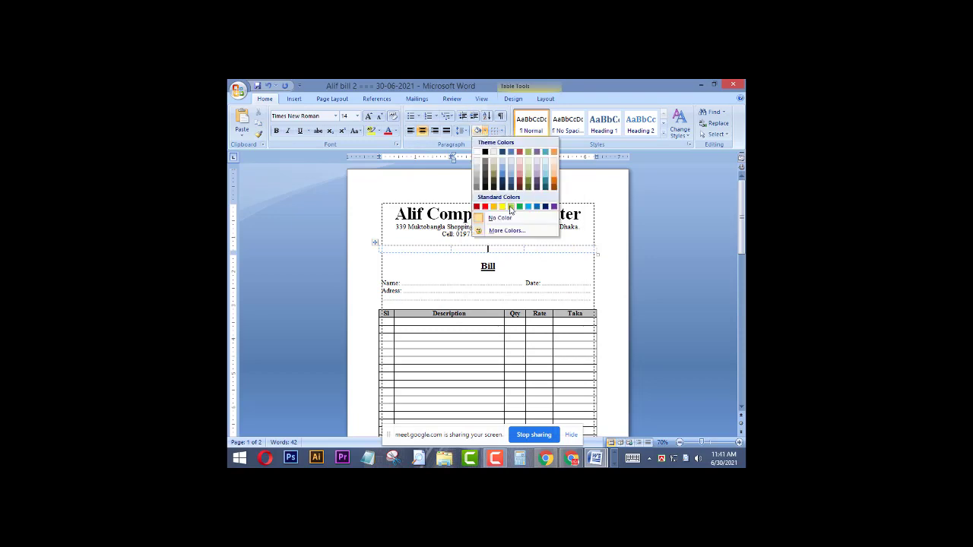
pyautogui.click(511, 207)
pyautogui.click(491, 262)
pyautogui.scroll(6, 493, 291)
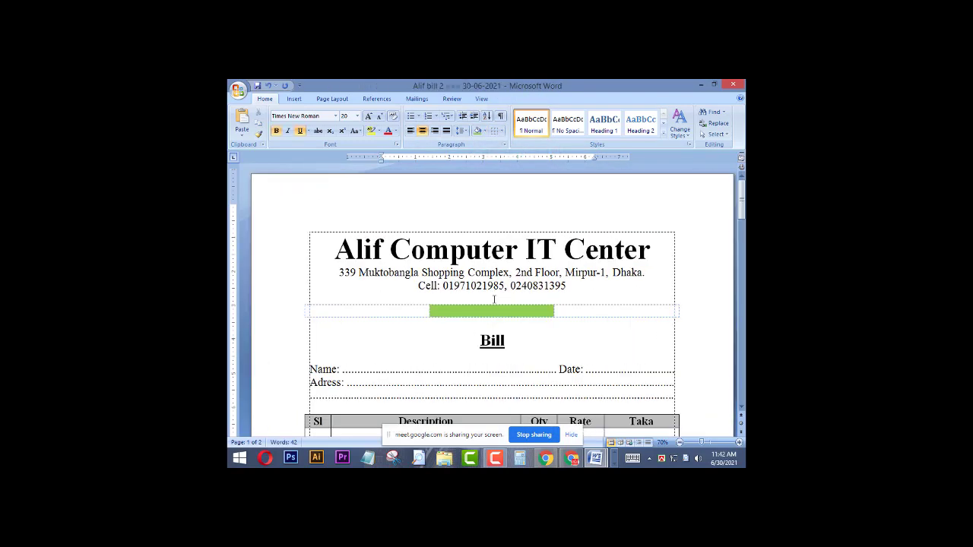
pyautogui.click(464, 322)
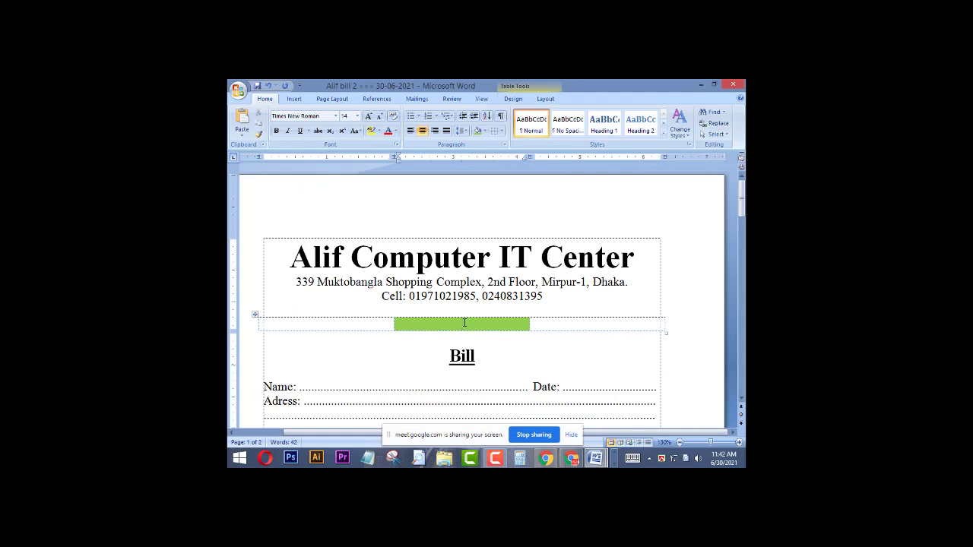
pyautogui.write('Bill')
pyautogui.press('BackSpace')
pyautogui.press('BackSpace')
pyautogui.write('ll')
# Shade the Bill row black and enlarge the Bill text
pyautogui.click(484, 131)
pyautogui.click(487, 149)
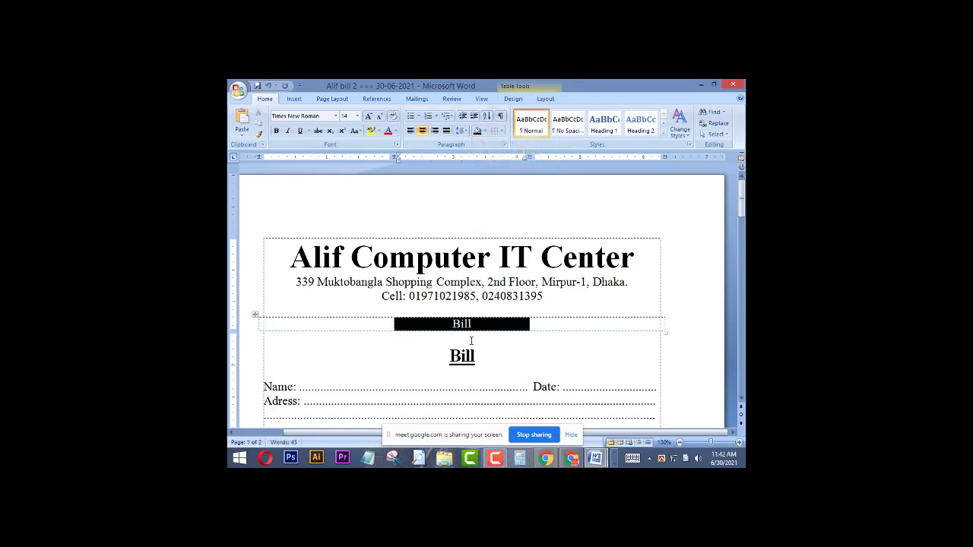
pyautogui.doubleClick(461, 325)
pyautogui.hotkey('ctrl', ']')
pyautogui.hotkey('ctrl', ']')
pyautogui.hotkey('ctrl', ']')
# Delete the old underlined Bill line
pyautogui.moveTo(487, 359); pyautogui.dragTo(430, 352)
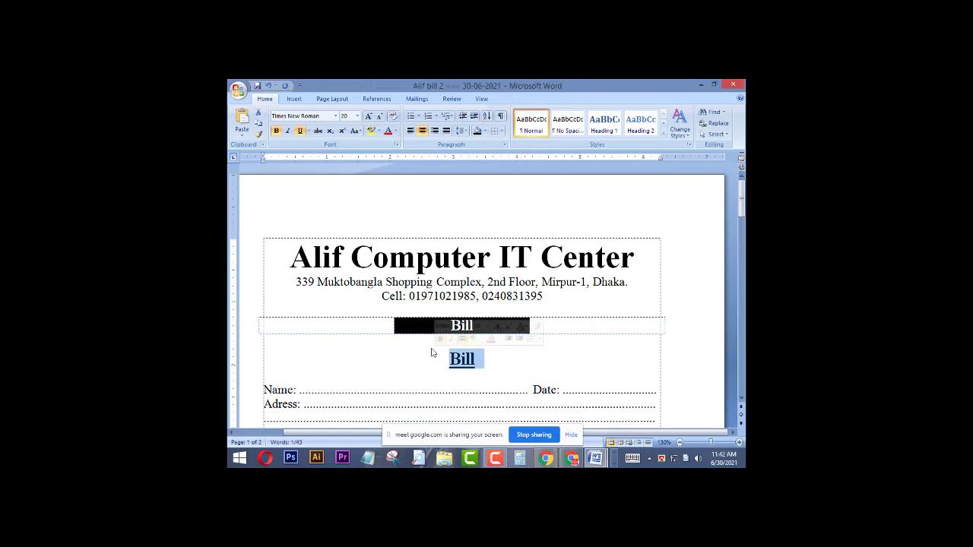
pyautogui.press('BackSpace')
pyautogui.press('BackSpace')
pyautogui.keyDown('ctrl'); pyautogui.scroll(-5, 501, 305); pyautogui.keyUp('ctrl')
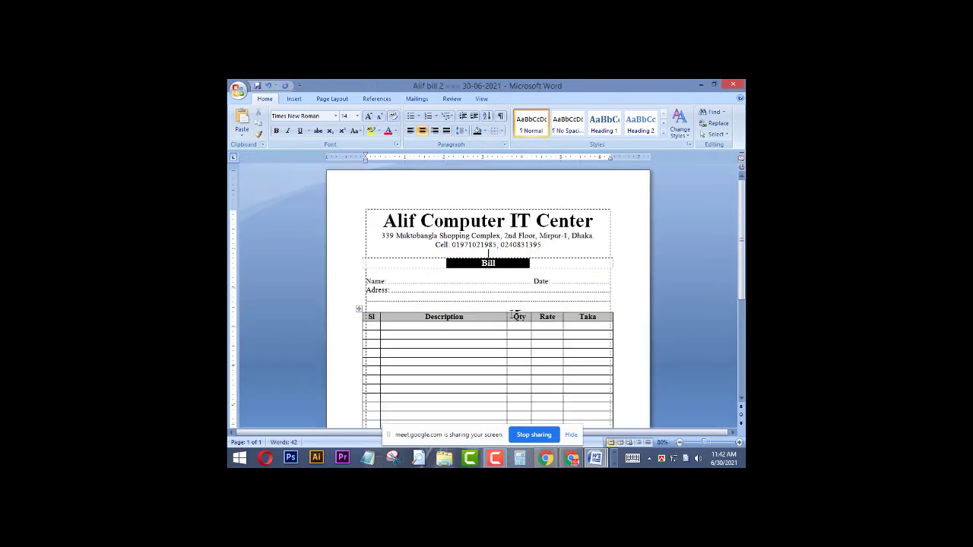
pyautogui.keyDown('ctrl'); pyautogui.scroll(-3, 510, 311); pyautogui.keyUp('ctrl')
pyautogui.keyDown('ctrl'); pyautogui.scroll(2, 509, 313); pyautogui.keyUp('ctrl')
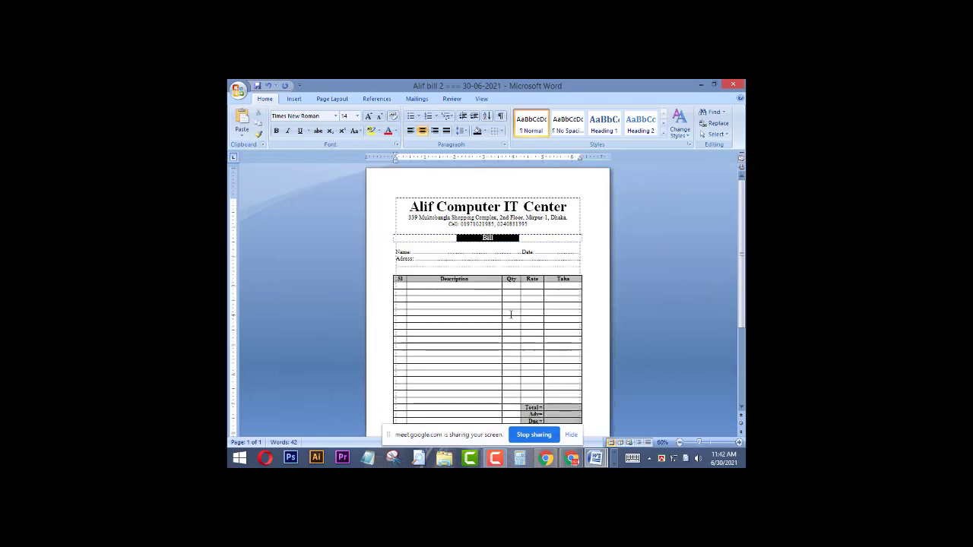
pyautogui.keyDown('ctrl'); pyautogui.scroll(3, 510, 313); pyautogui.keyUp('ctrl')
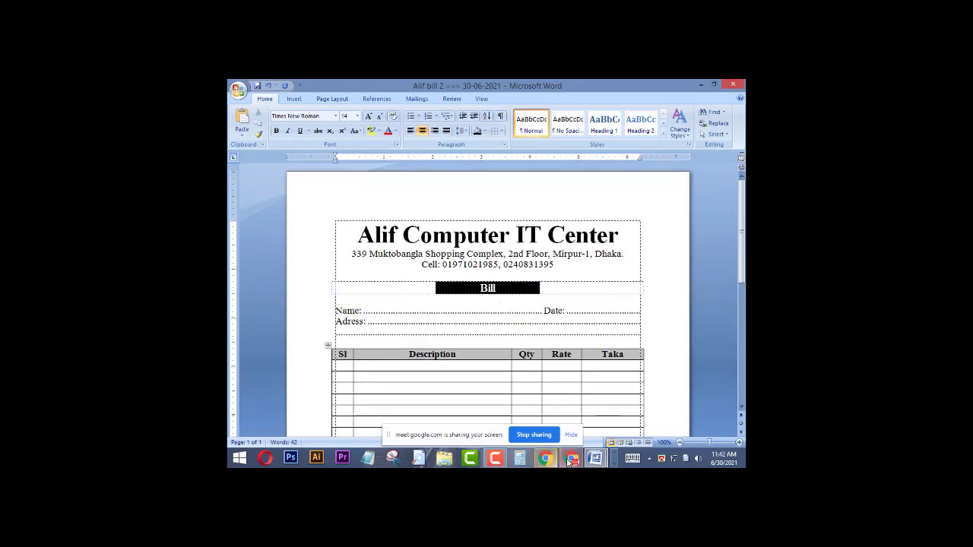
# Switch to Chrome, glance at the Facebook group tab, and return to the Meet call
pyautogui.moveTo(546, 458)
pyautogui.click(513, 384)
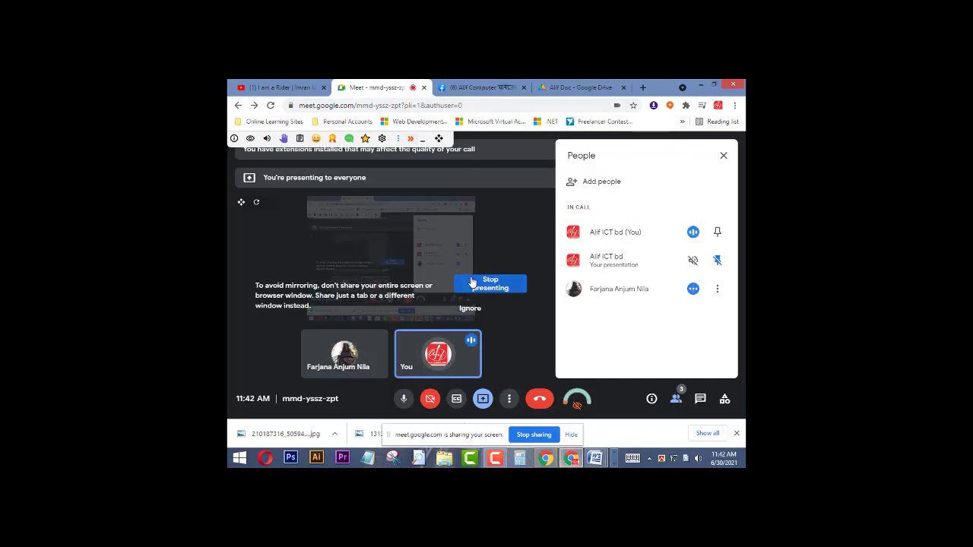
pyautogui.moveTo(413, 224)
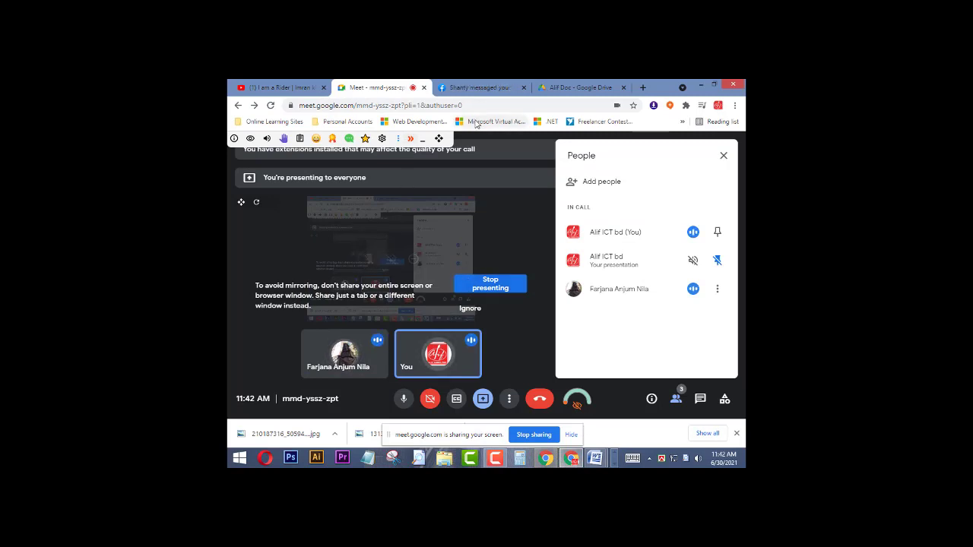
pyautogui.click(476, 93)
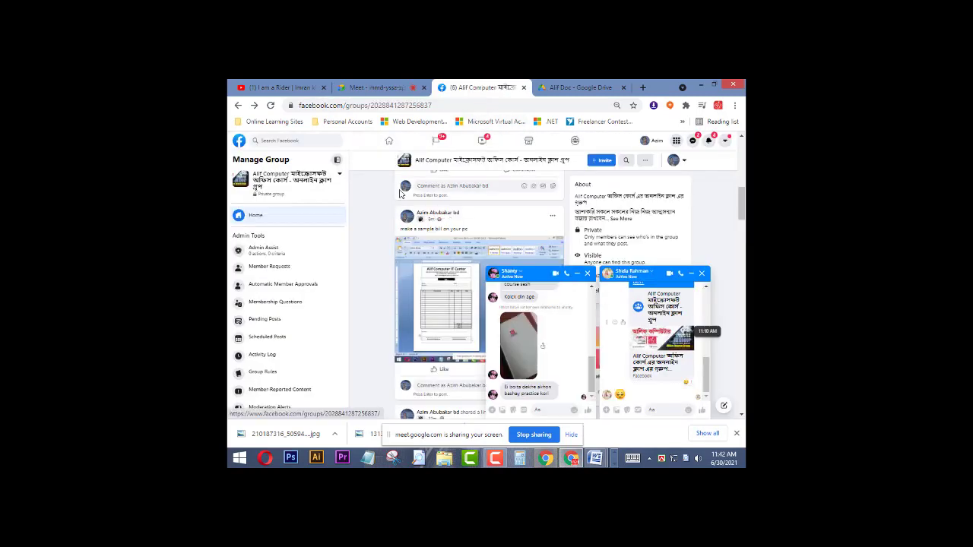
pyautogui.click(363, 91)
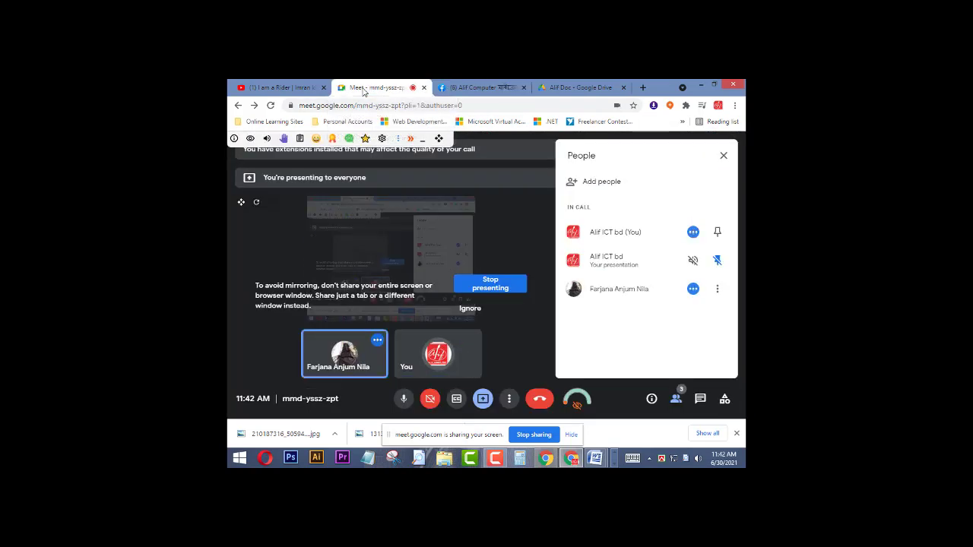